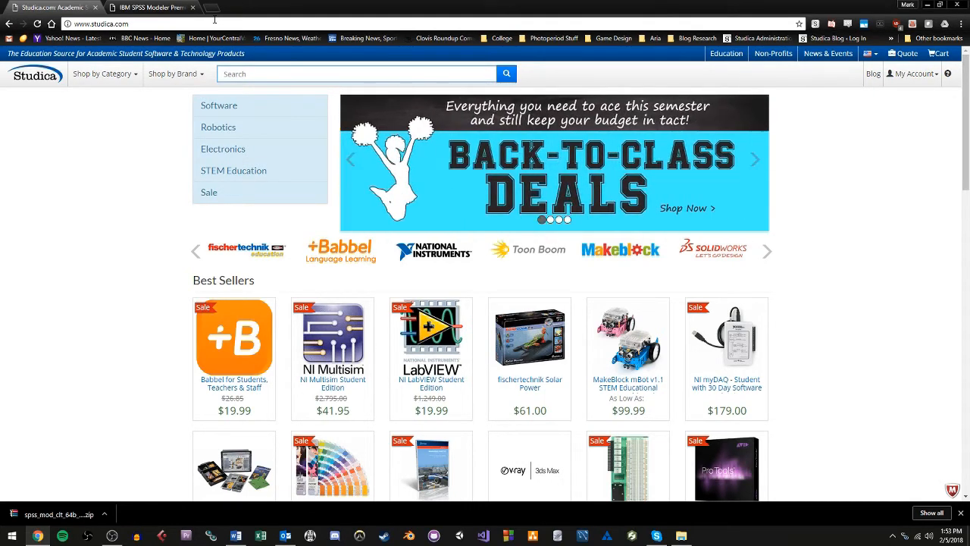
- Open the Studica account dashboard and go to the account's list of downloads
left_click(132, 24)
left_click(135, 193)
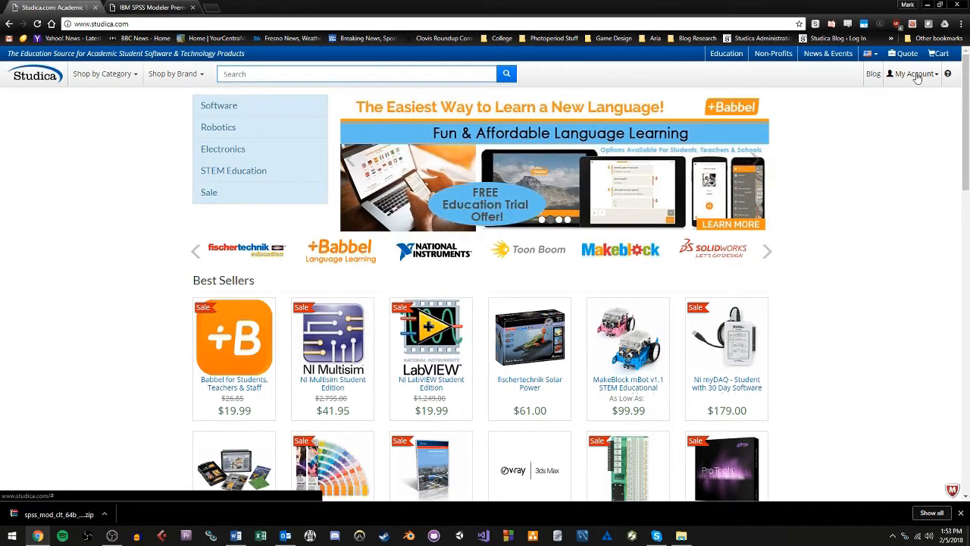
left_click(914, 76)
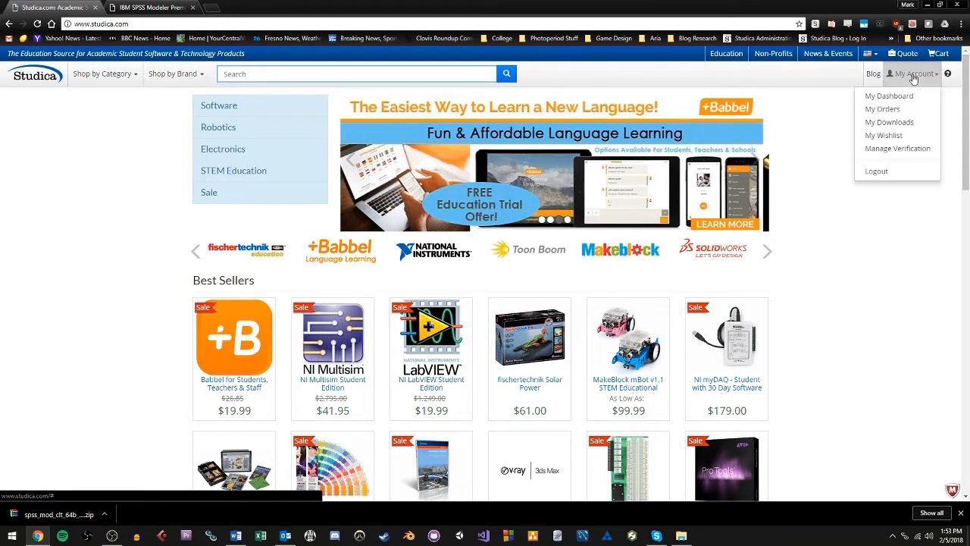
left_click(915, 76)
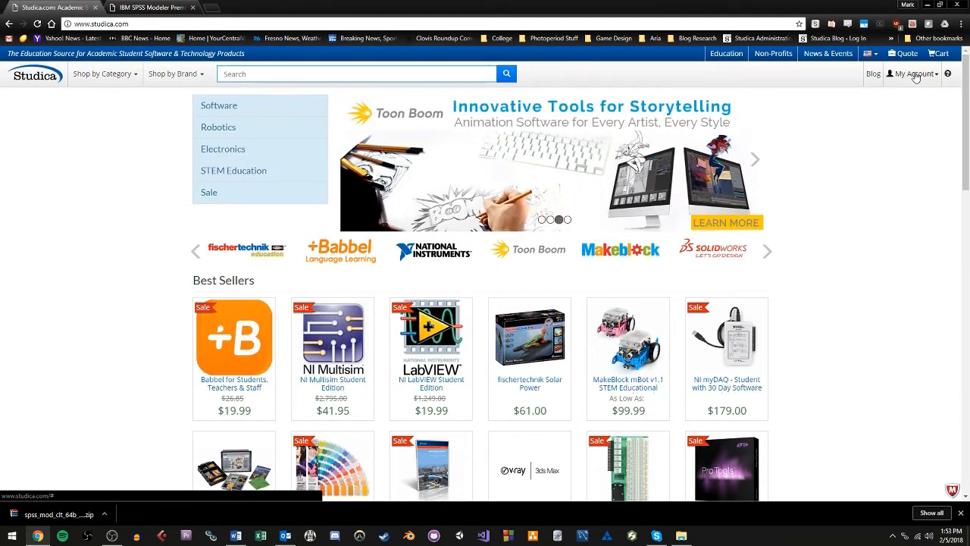
left_click(915, 76)
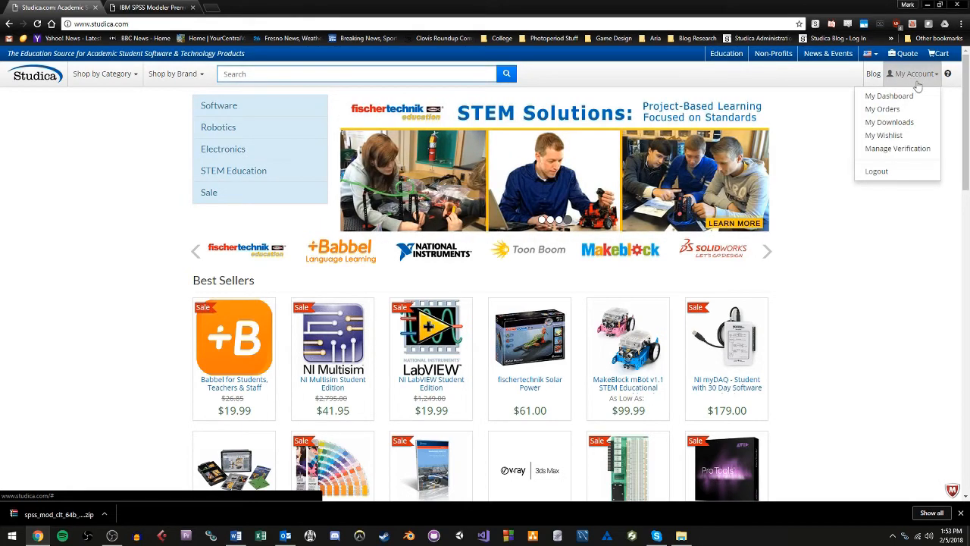
left_click(906, 97)
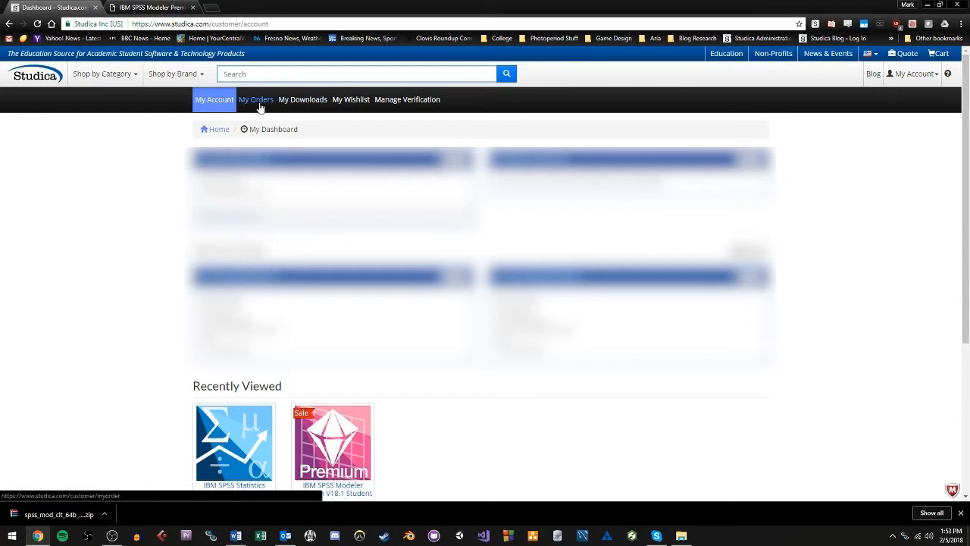
left_click(301, 103)
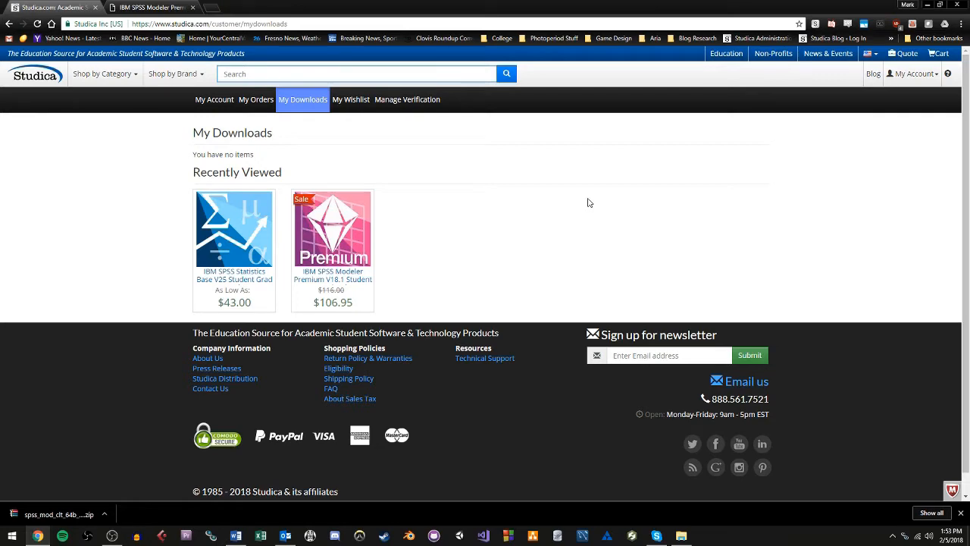
- Review the required Windows downloads on the IBM SPSS Modeler Premium purchase page
key("ctrl+Tab")
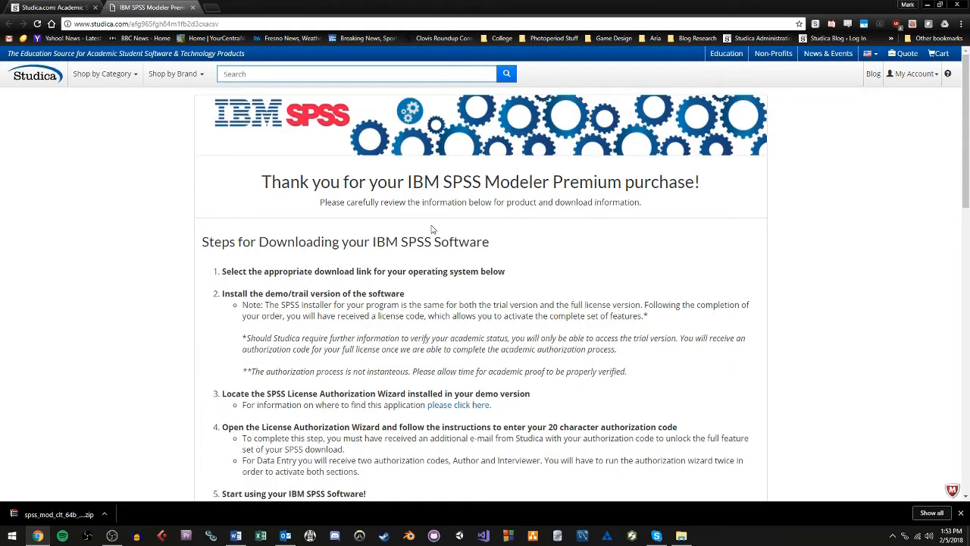
scroll(432, 229, "down", 5)
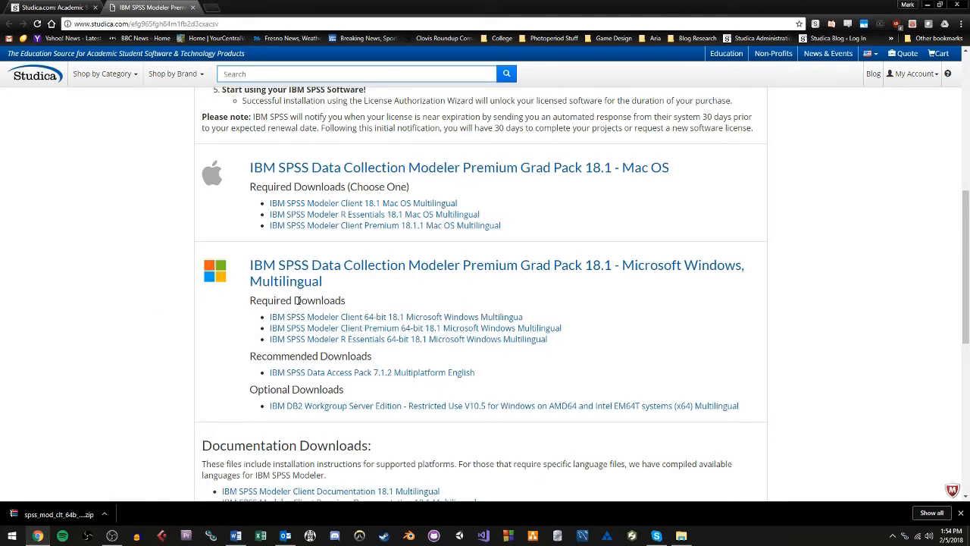
left_click_drag(250, 304, 353, 298)
left_click(353, 299)
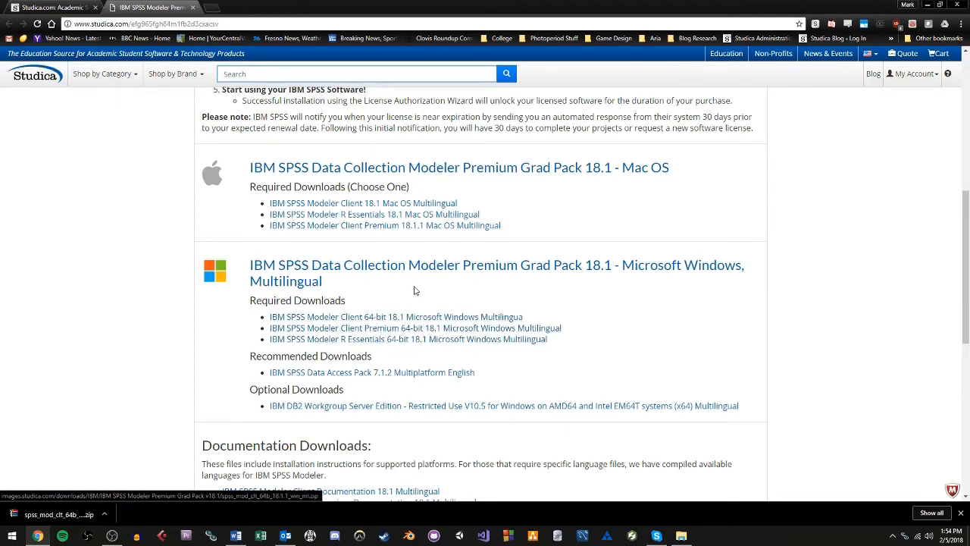
- Switch to File Explorer and locate the spss_mod_clt_64b_18.1.1_win_ml.zip and spss_mod_pr_clt_64_18.1.1_win_ml.zip archives in the Downloads search results
left_click(683, 536)
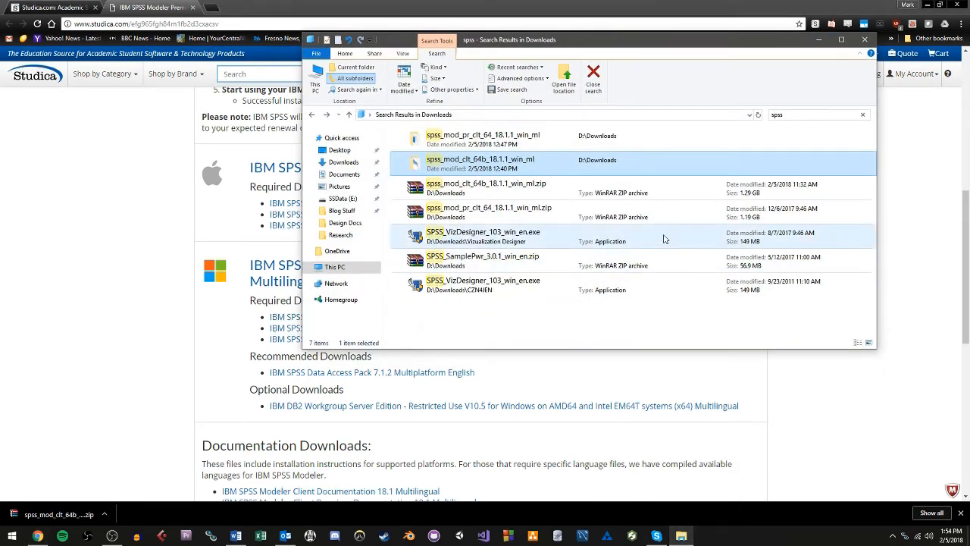
left_click(535, 212)
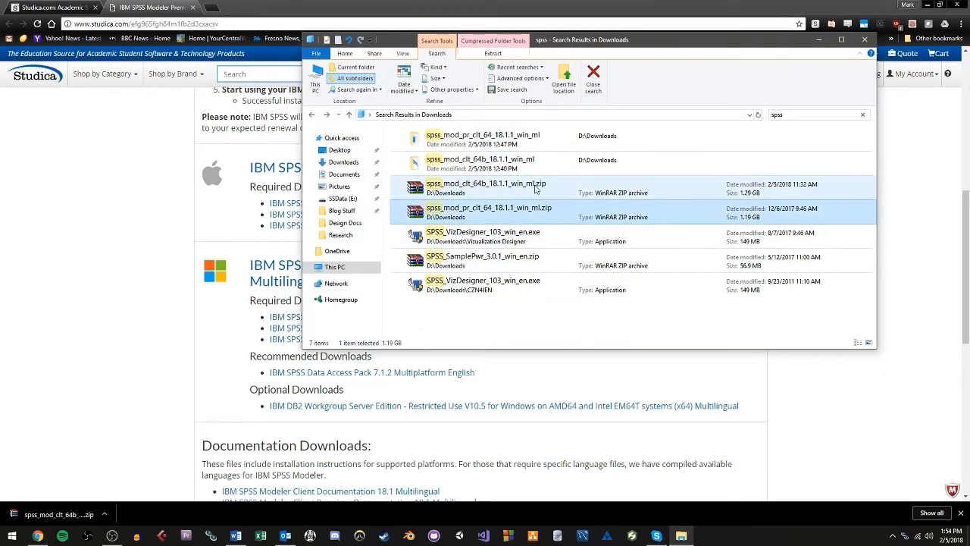
left_click(485, 194)
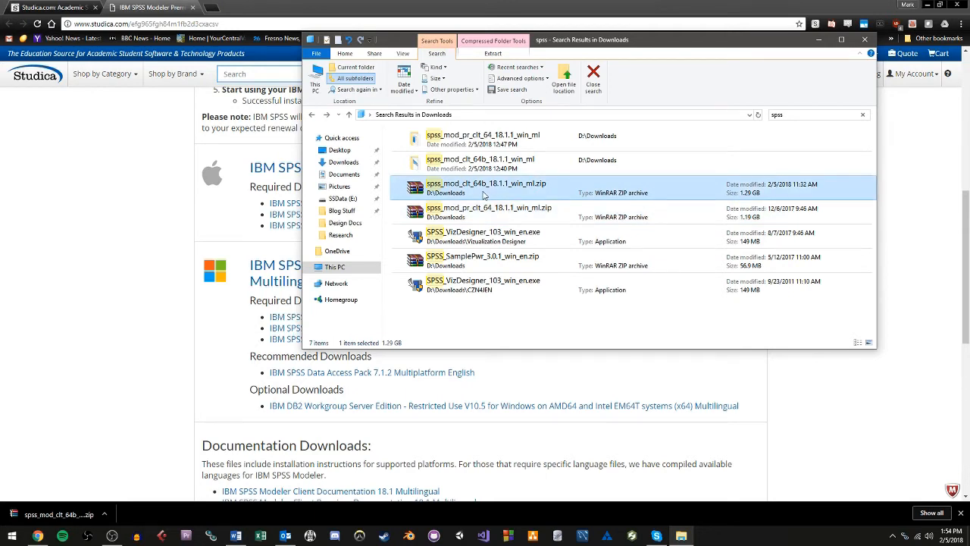
left_click(464, 209)
left_click(469, 194)
left_click(470, 218)
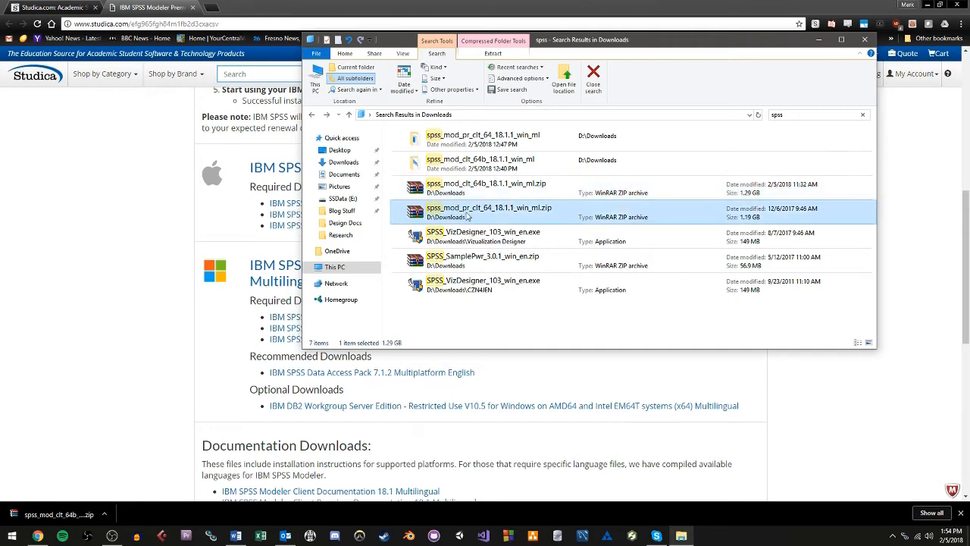
left_click(444, 193)
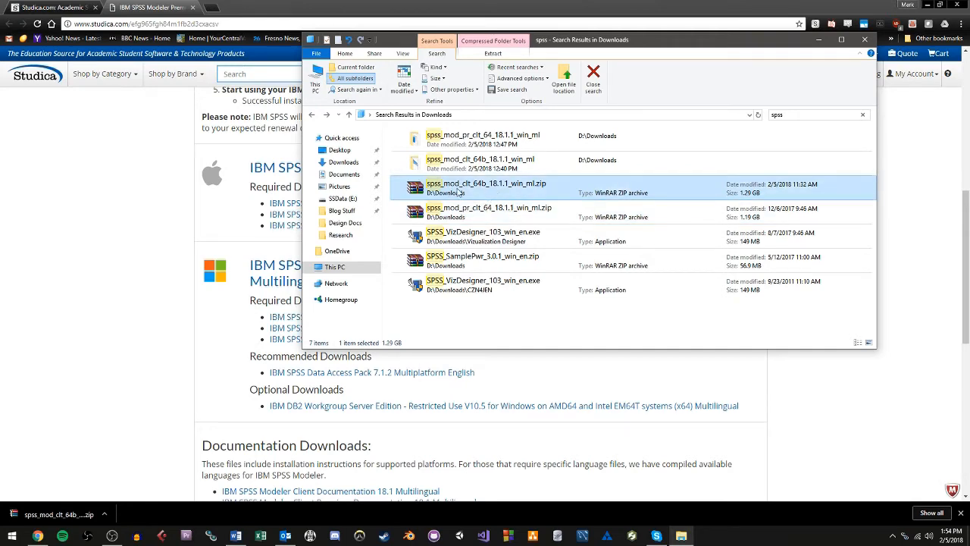
right_click(467, 187)
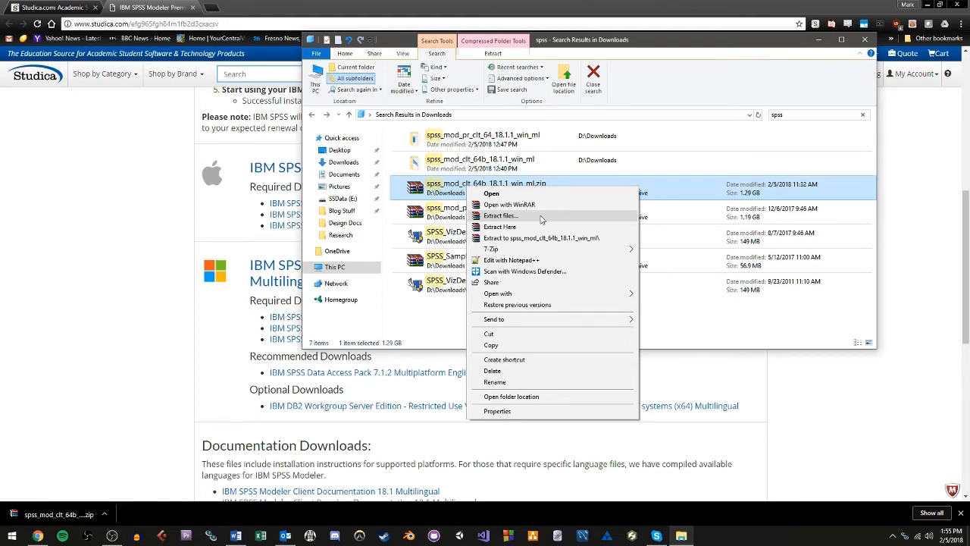
left_click(541, 219)
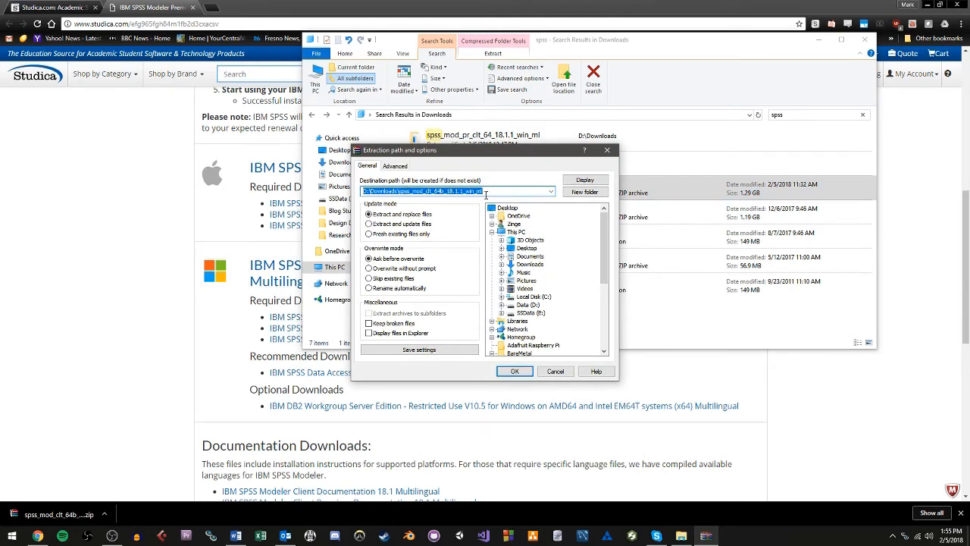
left_click(556, 371)
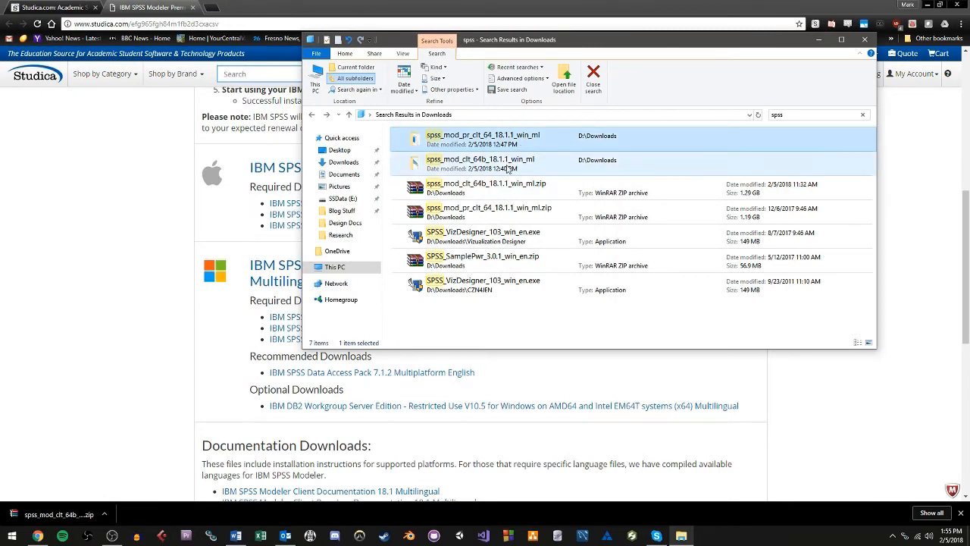
- Run setup.exe from the extracted spss_mod_clt_64b_18.1.1_win_ml folder as administrator
left_click(509, 164)
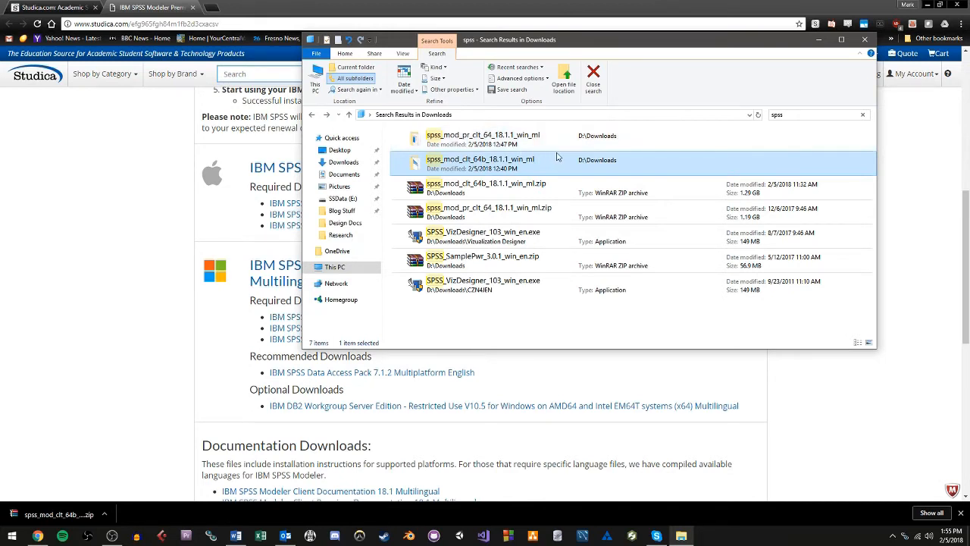
left_click(533, 186)
left_click(530, 169)
double_click(491, 170)
scroll(474, 189, "down", 10)
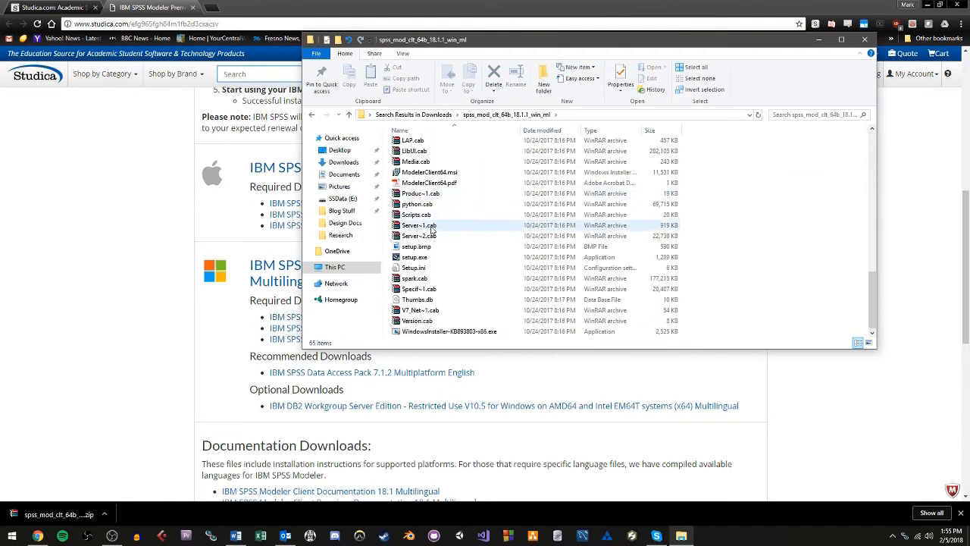
left_click(440, 258)
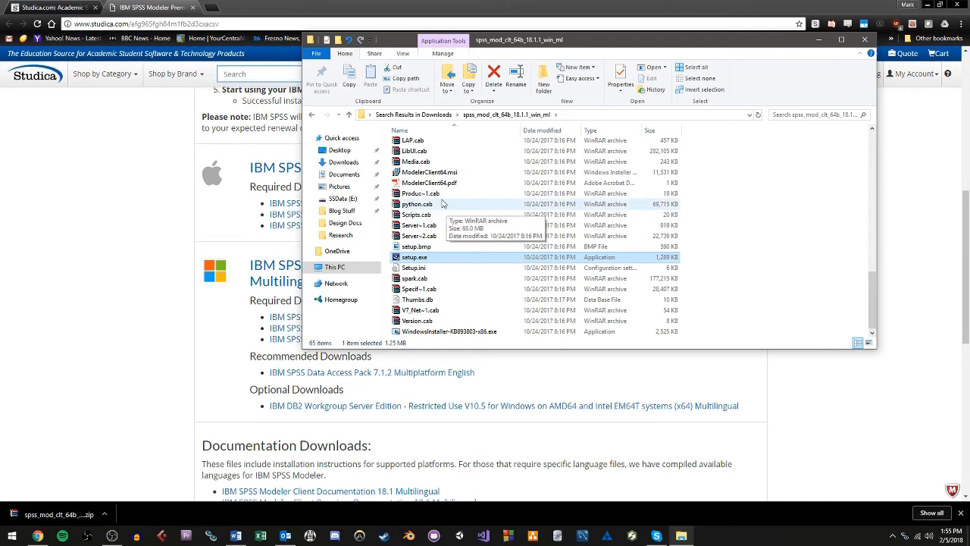
right_click(425, 258)
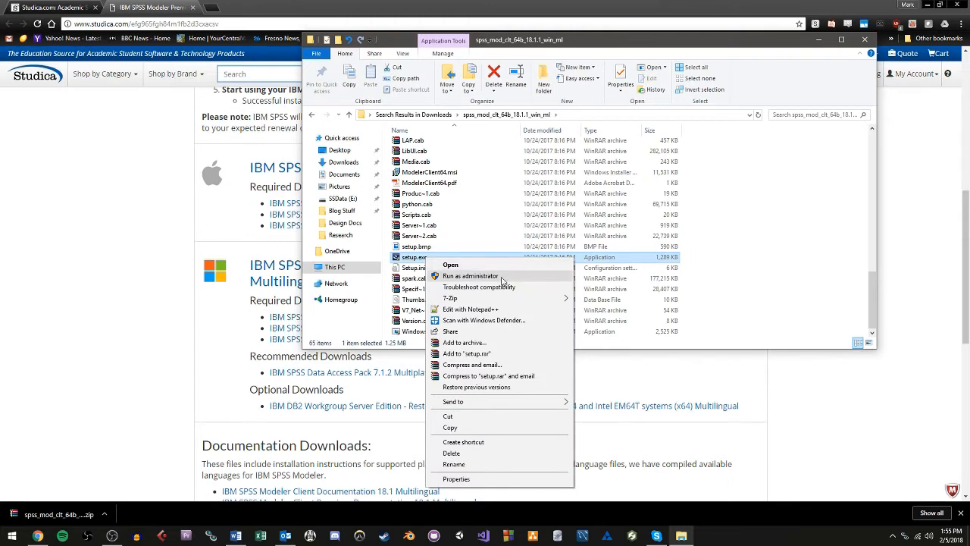
left_click(471, 276)
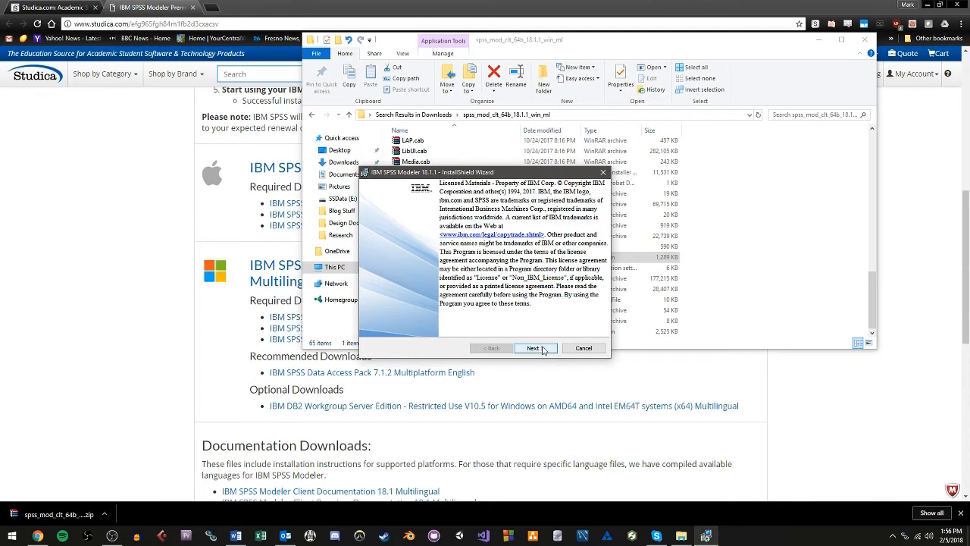
- Accept the licence and install IBM SPSS Modeler 18.1.1 in the default destination folder without closing the applications in use
left_click(543, 349)
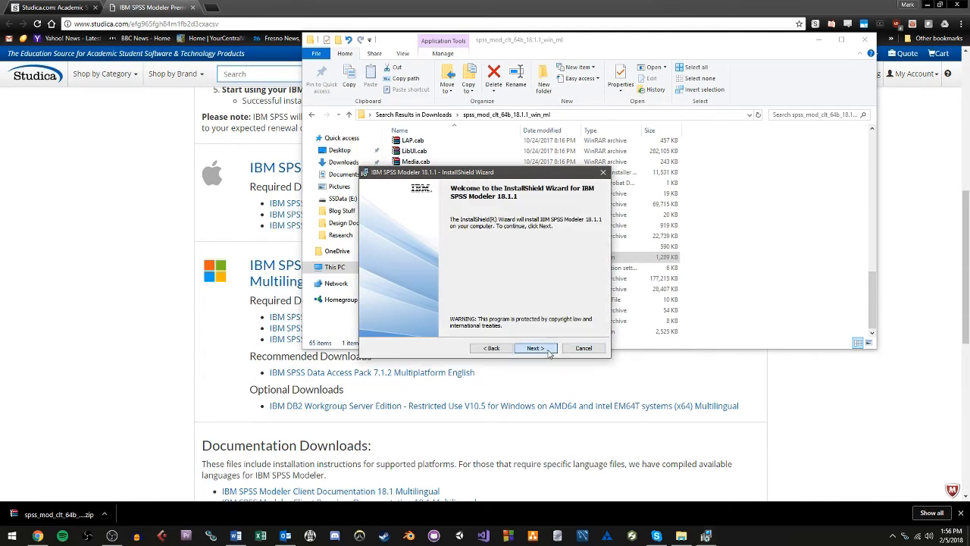
left_click(540, 349)
left_click(435, 322)
left_click(536, 348)
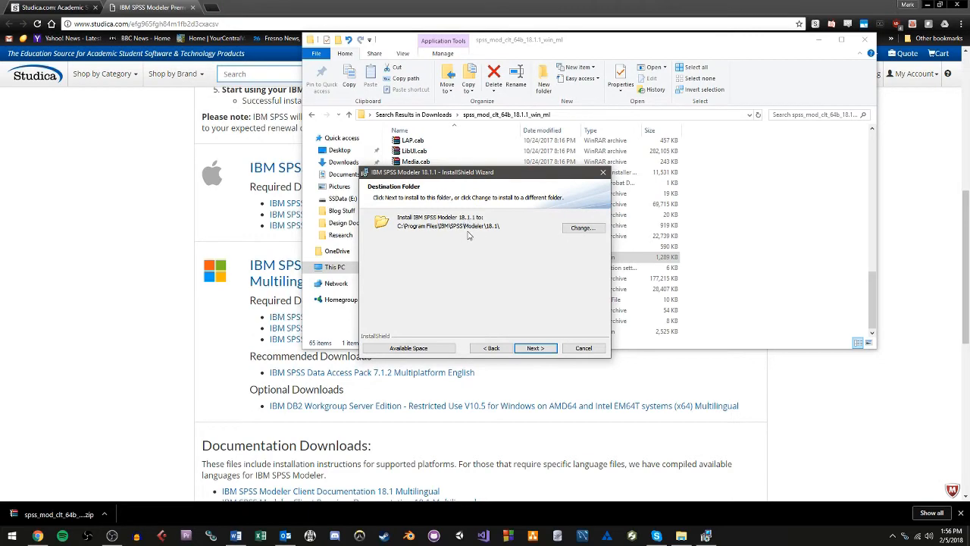
left_click(536, 349)
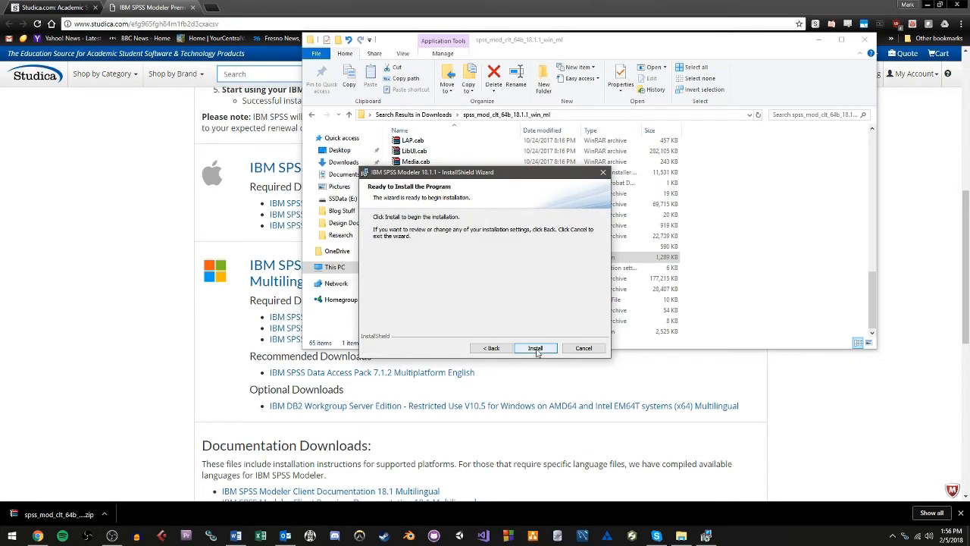
left_click(536, 349)
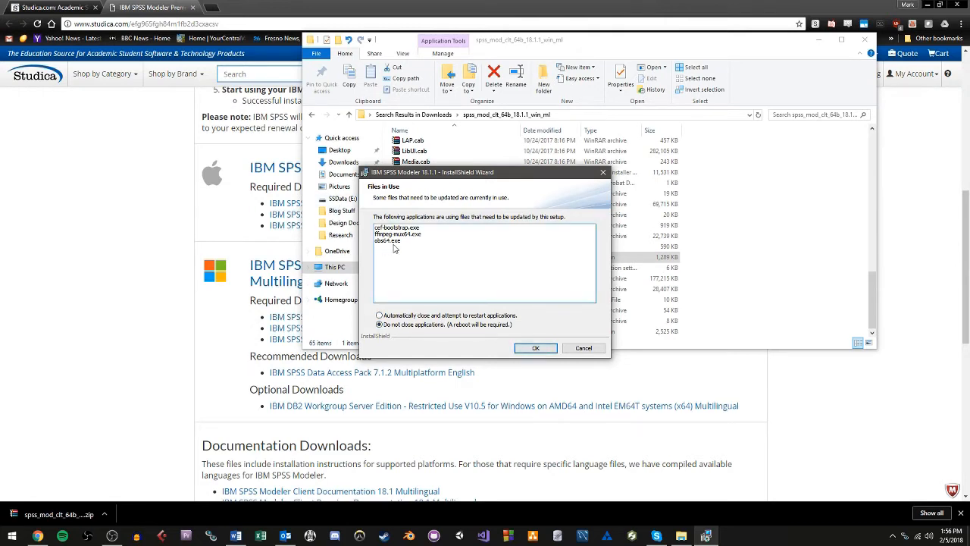
left_click(535, 348)
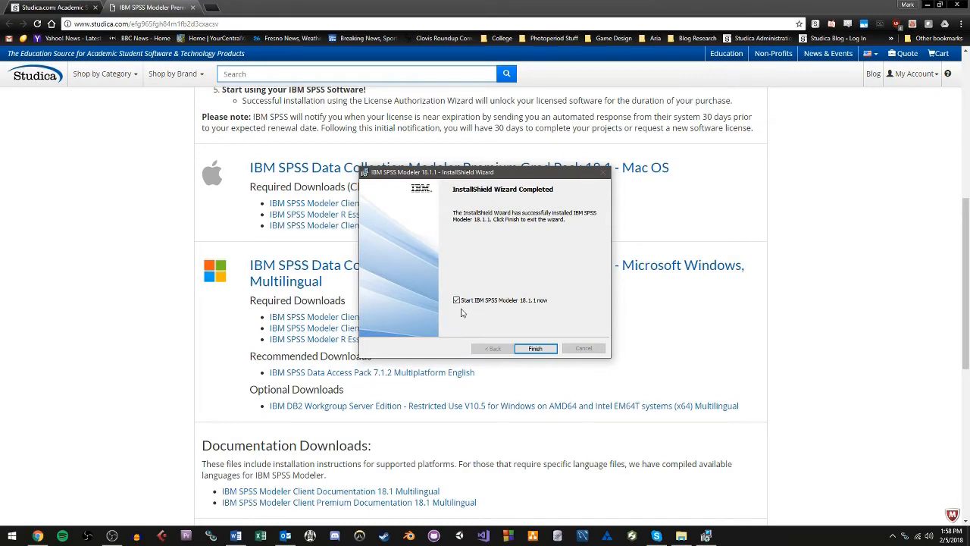
- Finish the installation wizard without starting SPSS Modeler 18.1.1 and postpone the system restart
left_click(489, 302)
left_click(534, 350)
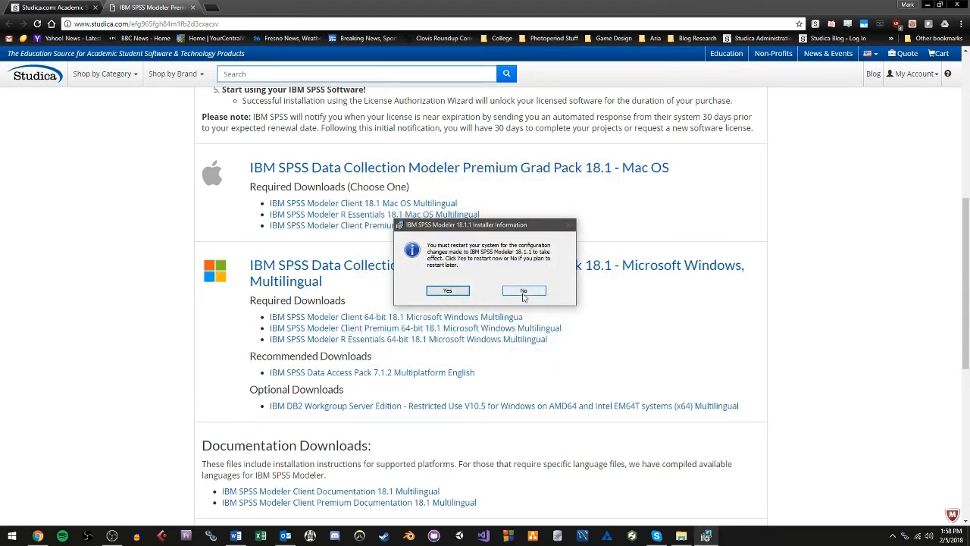
left_click(524, 291)
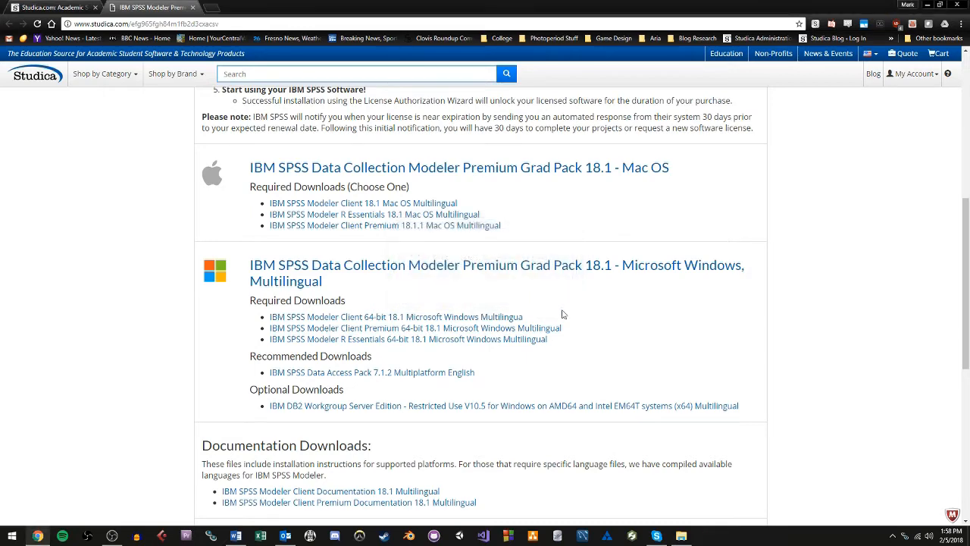
- Switch to File Explorer and return to the spss search results in Downloads
left_click(681, 536)
key("alt+Left")
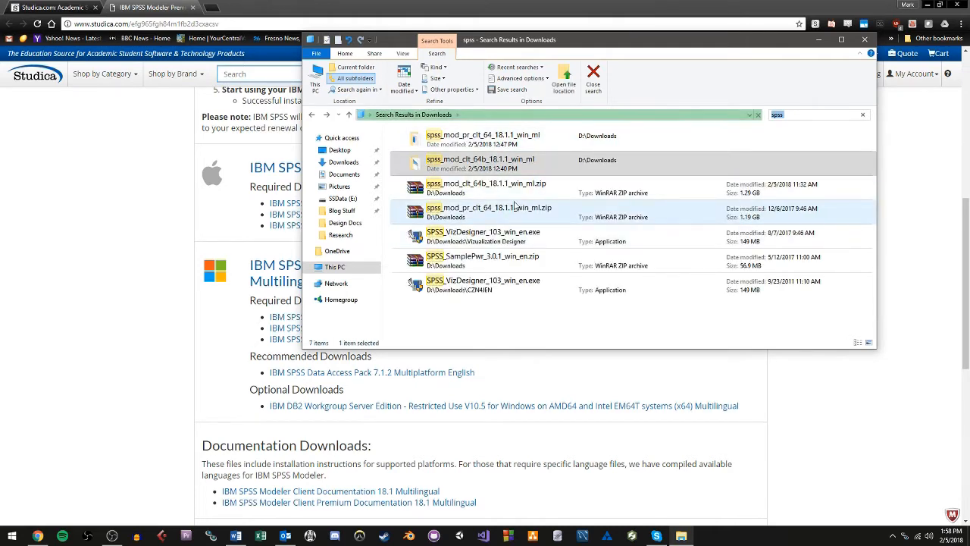
left_click(514, 216)
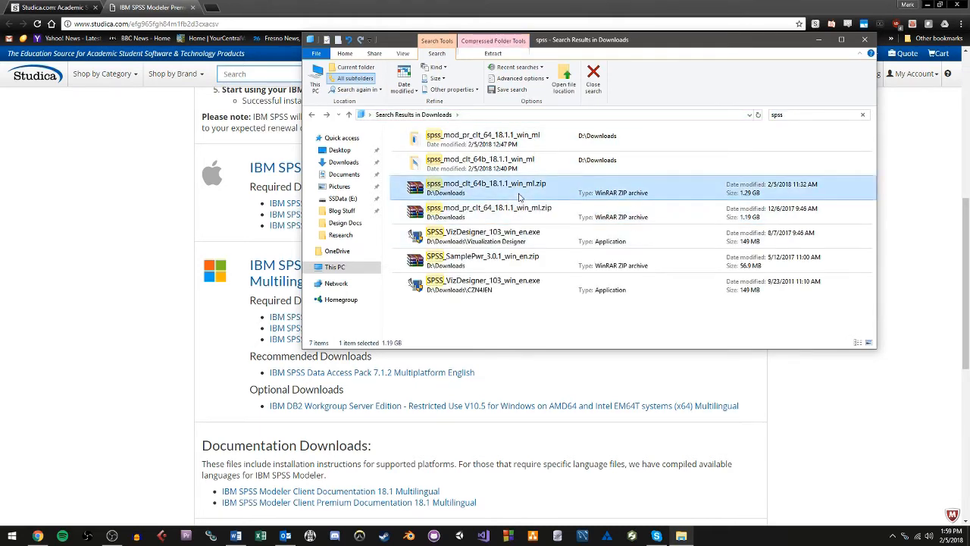
right_click(498, 216)
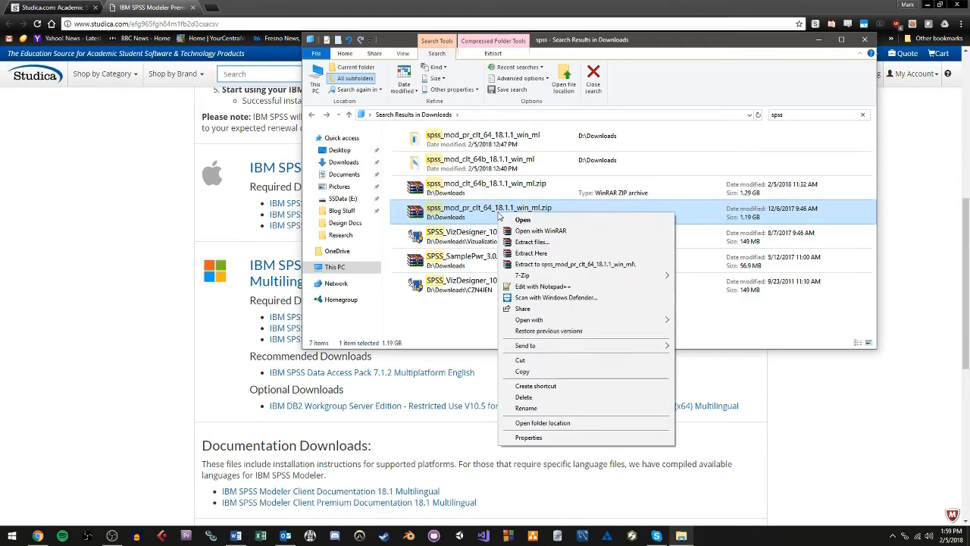
left_click(542, 243)
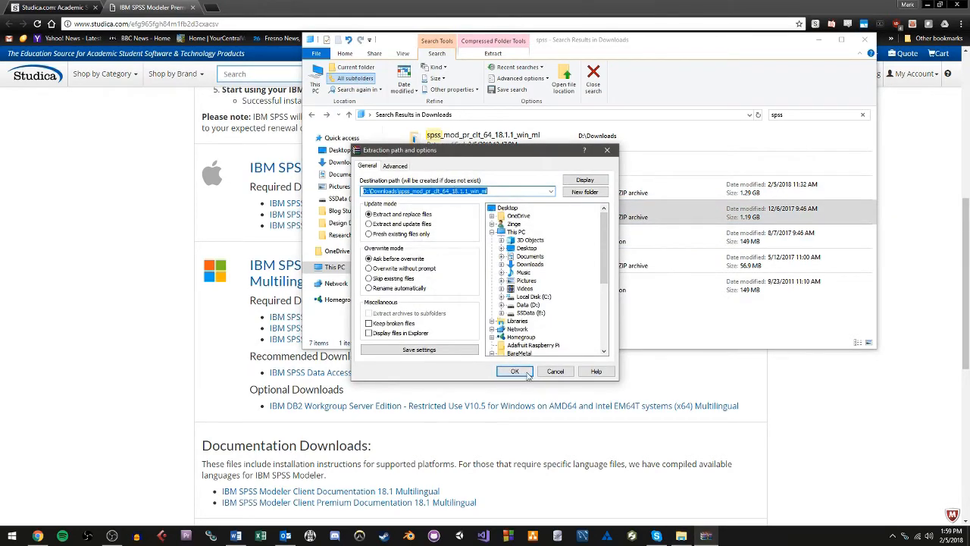
left_click(558, 373)
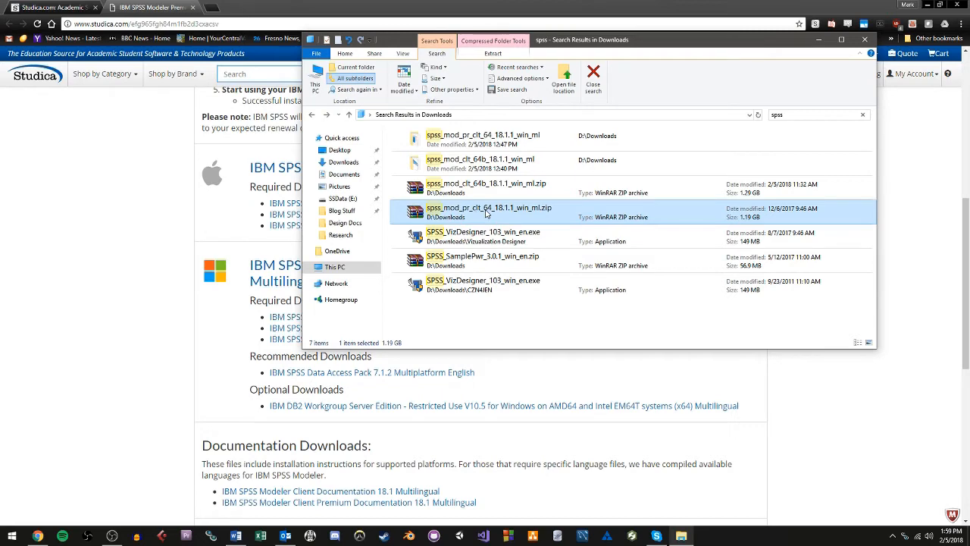
- Run setup.exe from the spss_mod_pr_clt_64_18.1.1_win_ml folder as administrator
double_click(497, 148)
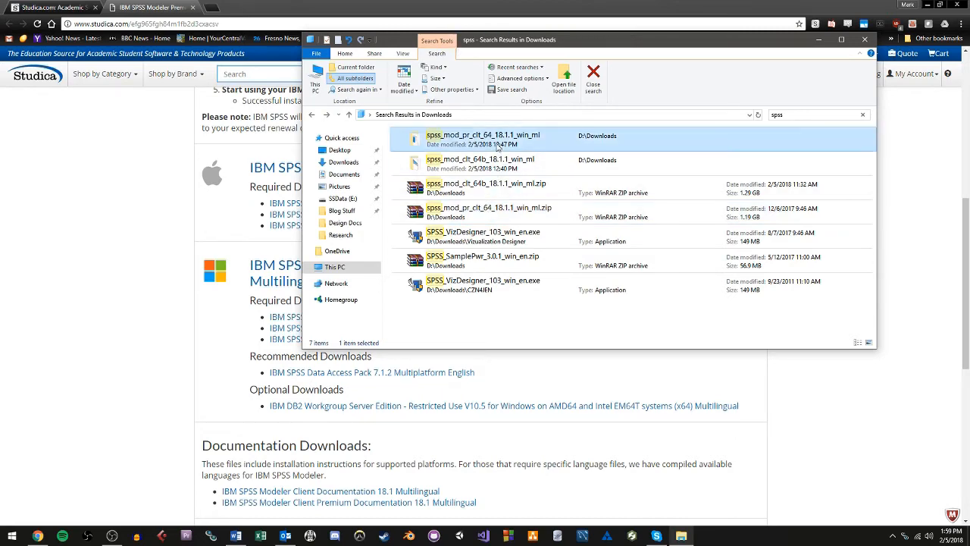
scroll(485, 197, "down", 9)
scroll(487, 203, "down", 1)
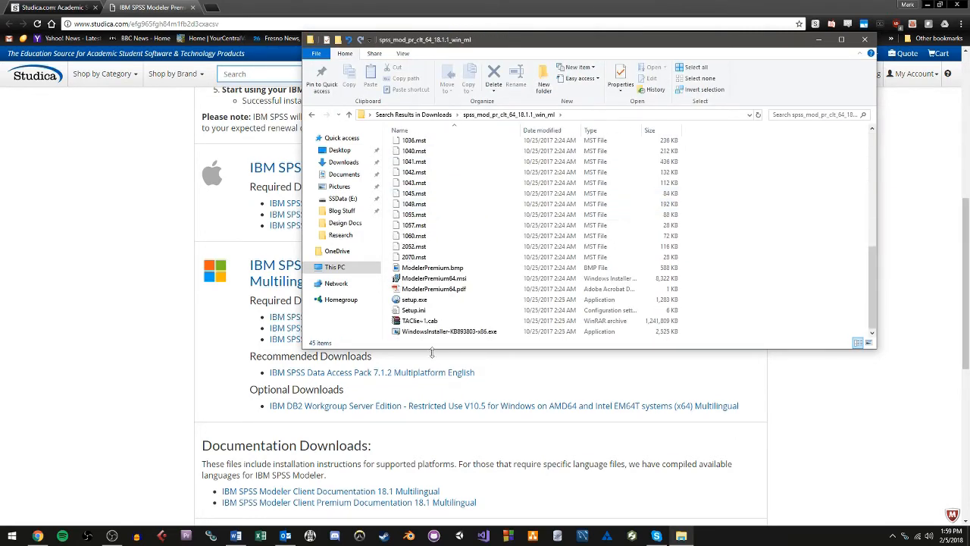
left_click(448, 301)
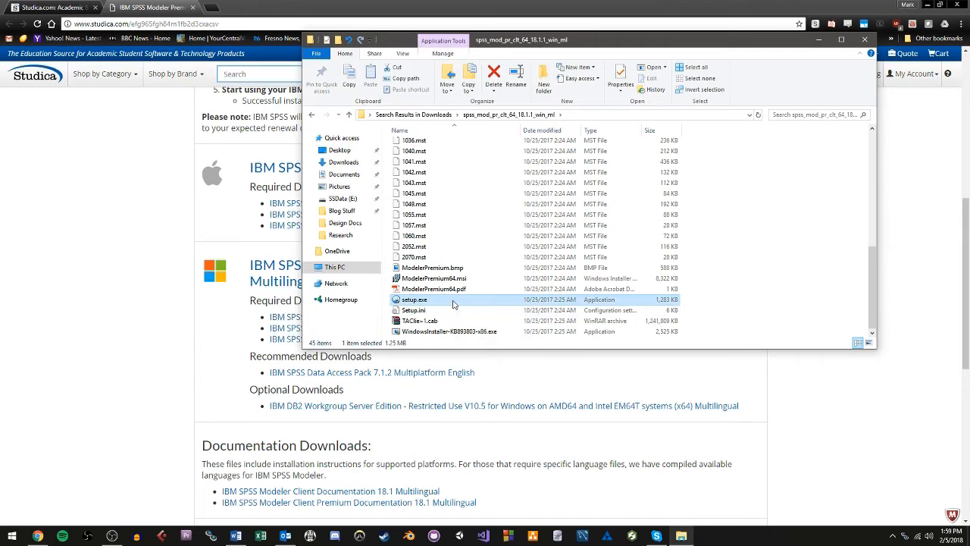
right_click(454, 303)
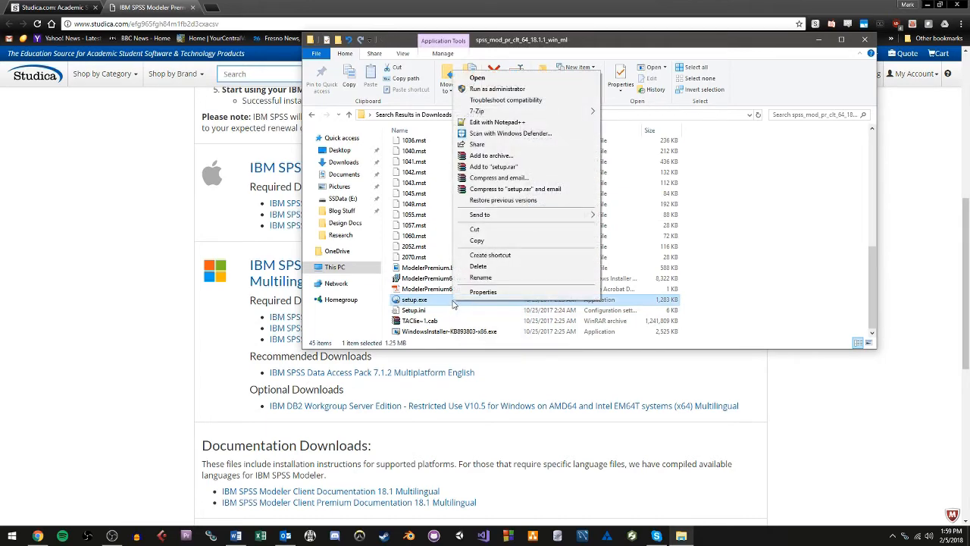
left_click(557, 91)
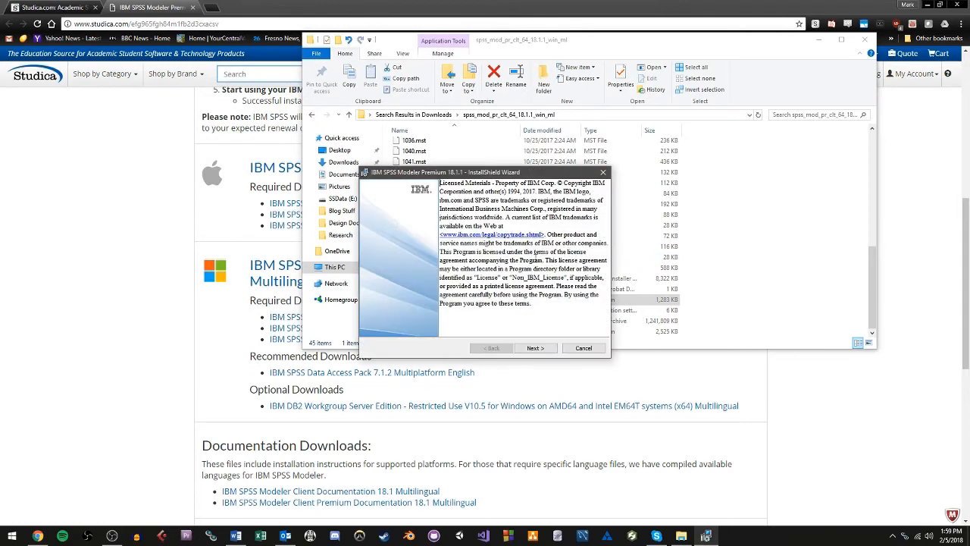
- Accept the licence, install IBM SPSS Modeler Premium 18.1.1 in the default destination folder and finish the wizard
left_click(534, 348)
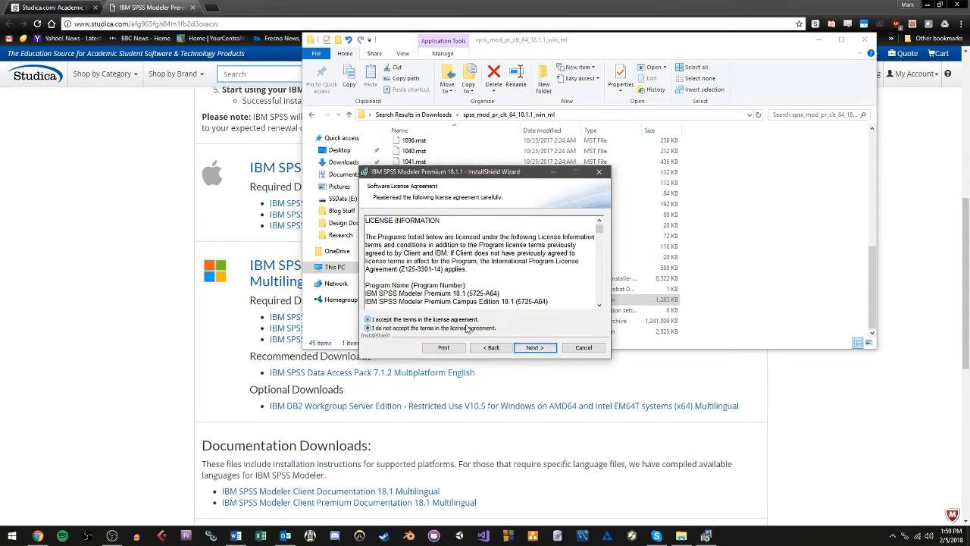
left_click(535, 347)
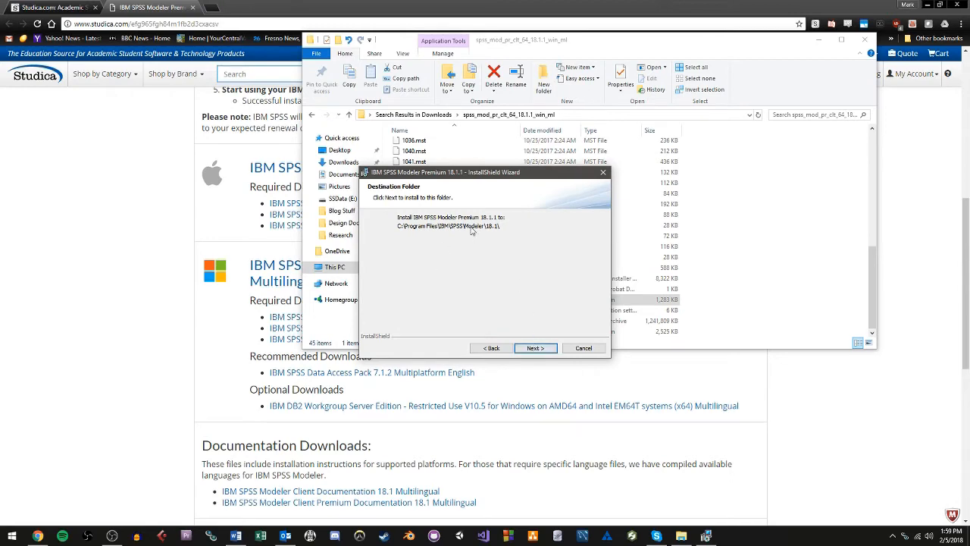
left_click(542, 349)
left_click(545, 350)
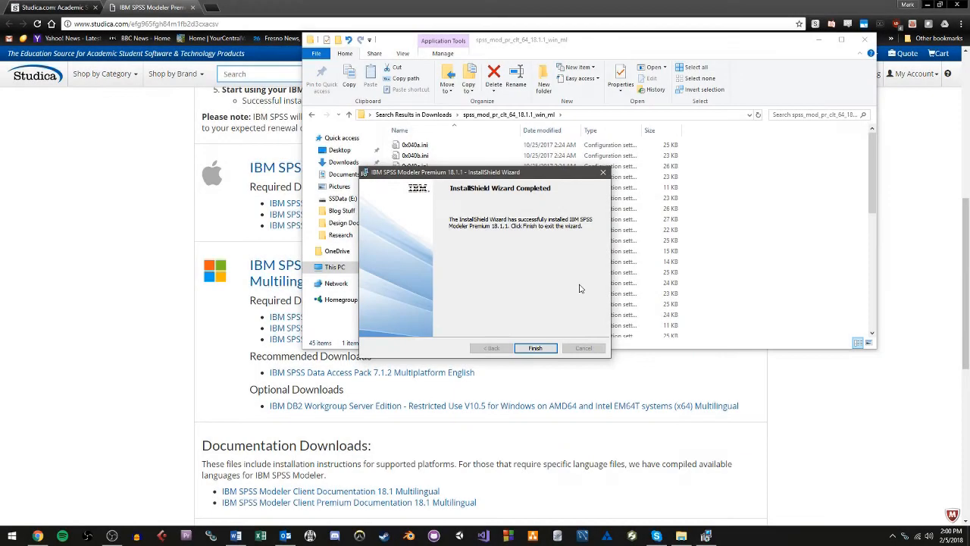
left_click(536, 349)
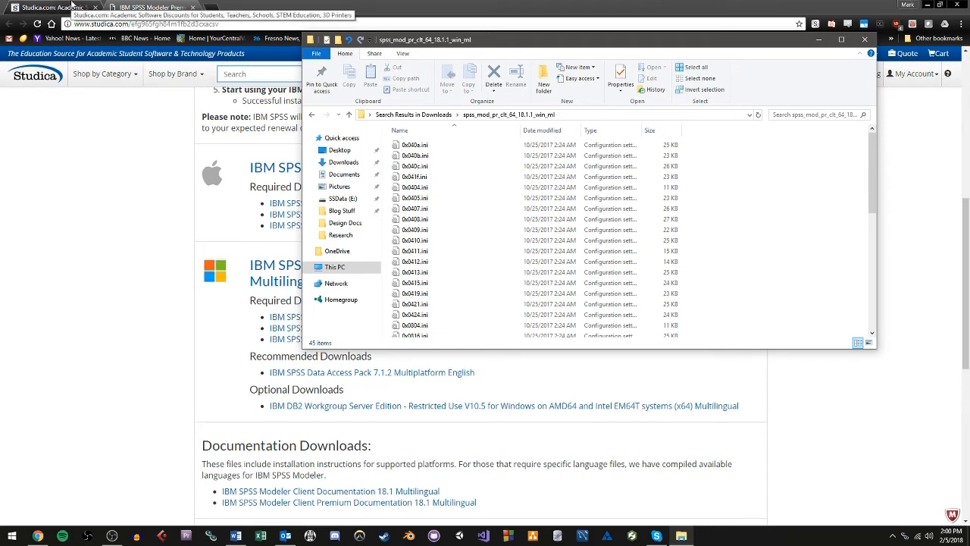
- Switch to the Studica account page in Chrome and open My Orders
left_click(71, 5)
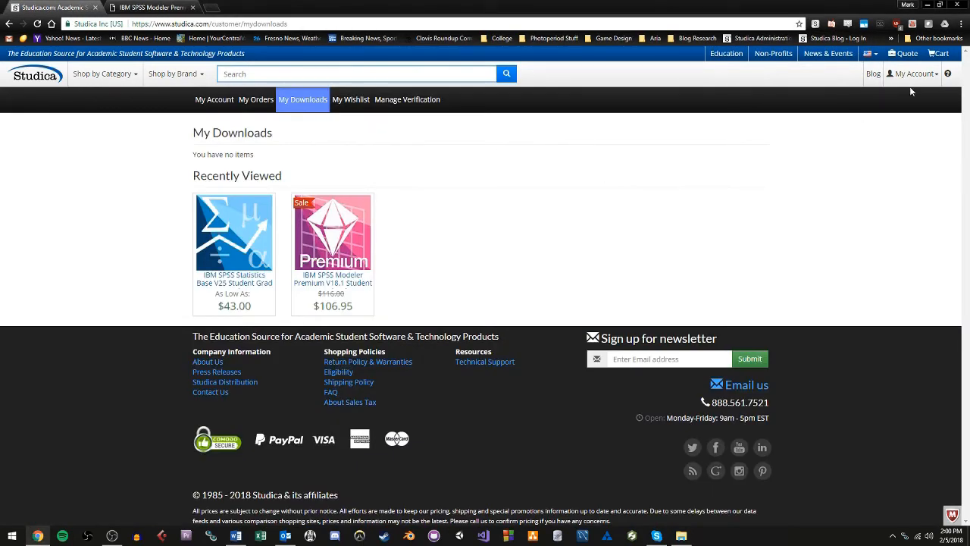
left_click(257, 103)
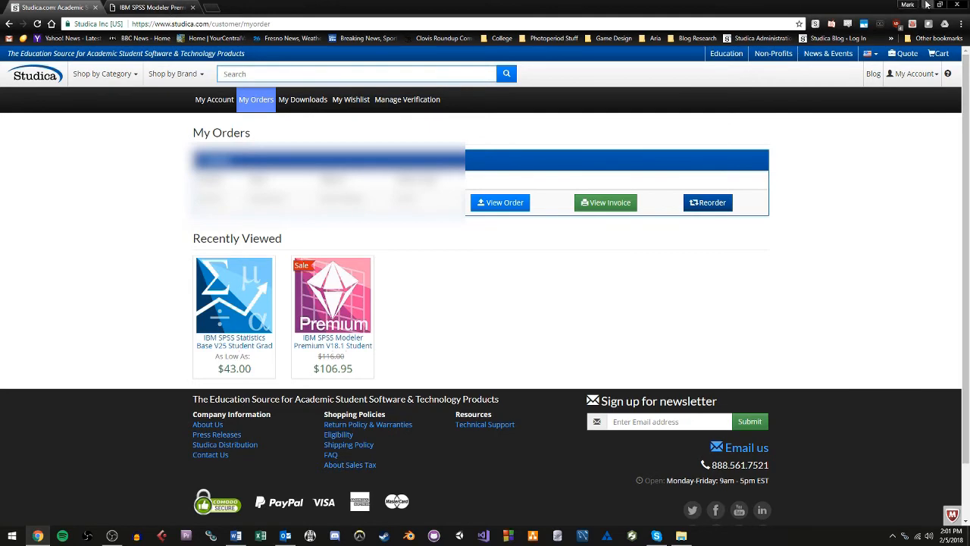
- Minimize the open windows, search Windows for "license authorization wizard" and run the License Authorization Wizard as administrator
left_click(927, 5)
left_click(818, 42)
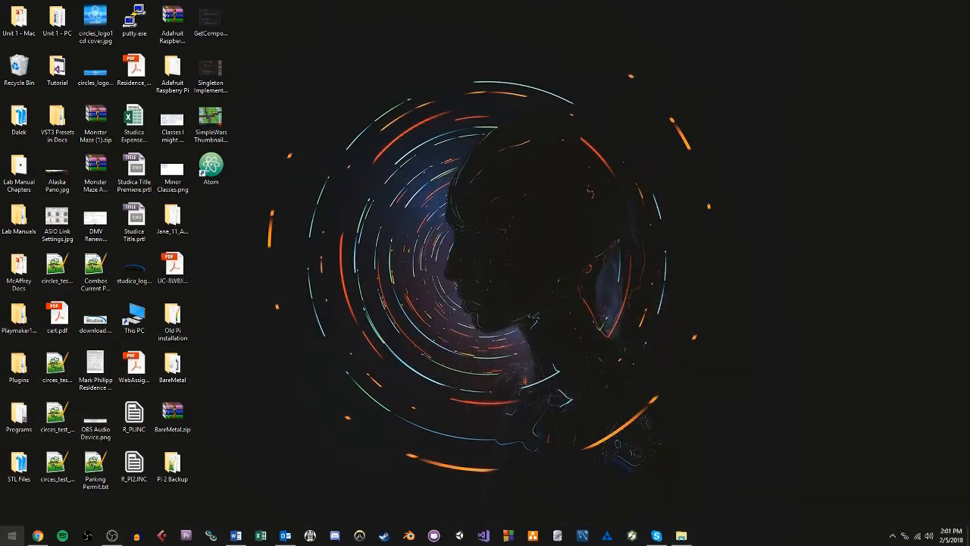
left_click(12, 536)
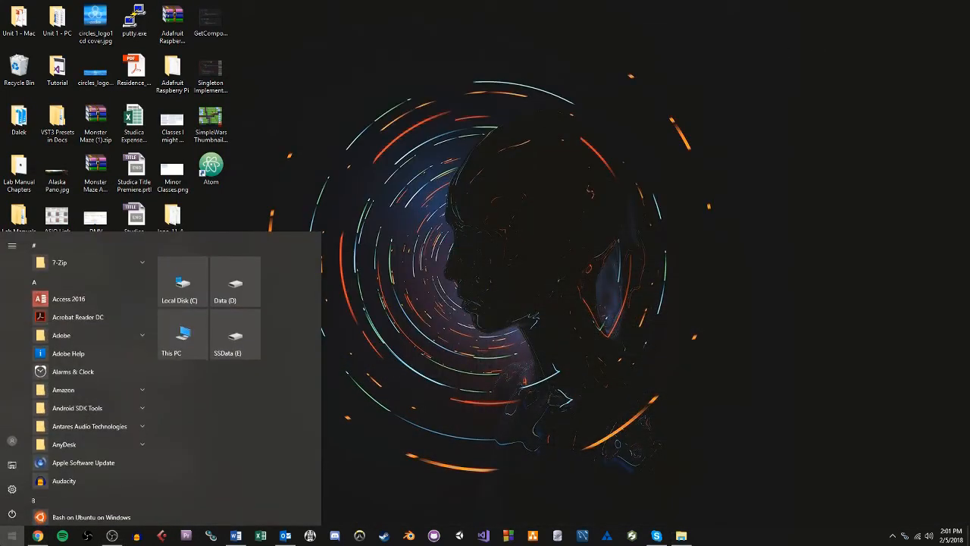
type("license")
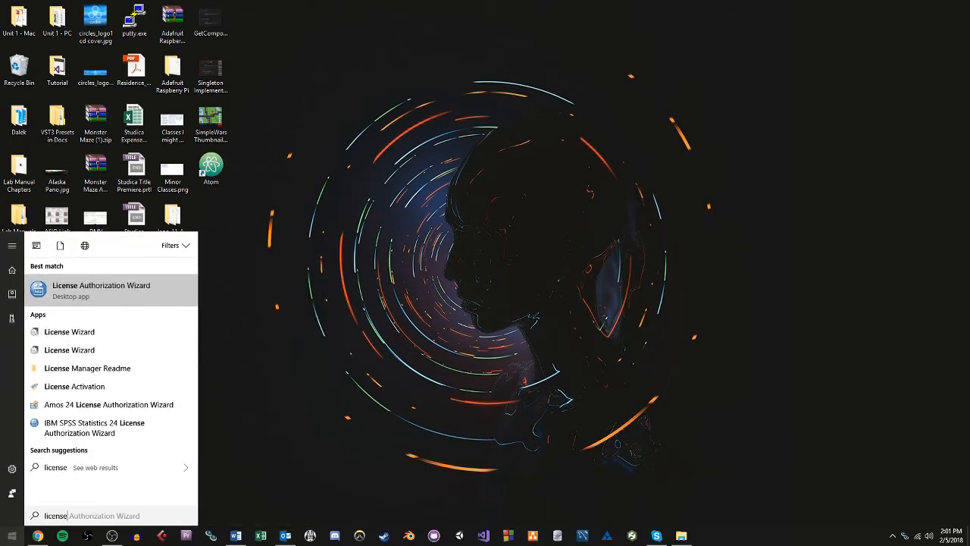
type(" authorization ci")
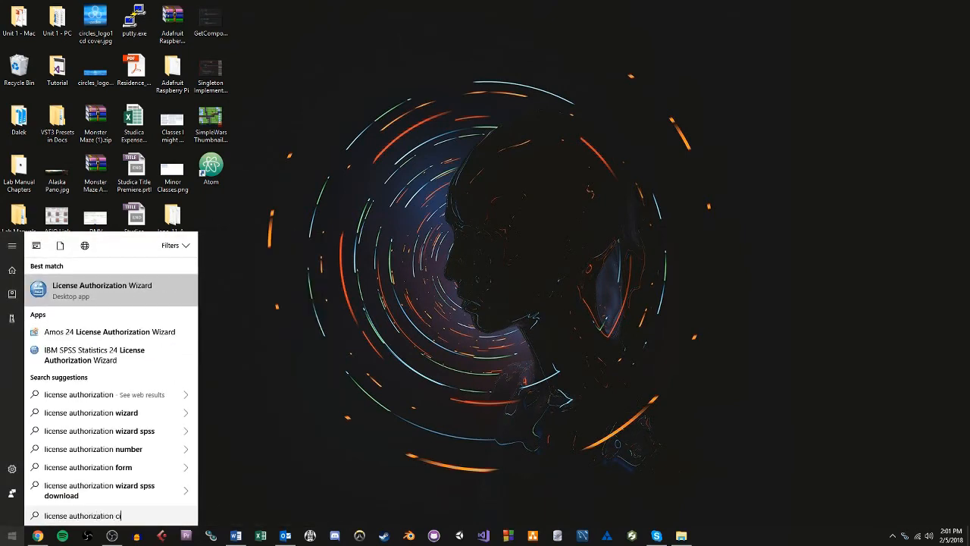
type("iz")
key("BackSpace")
key("BackSpace")
key("BackSpace")
key("BackSpace")
type("wizard")
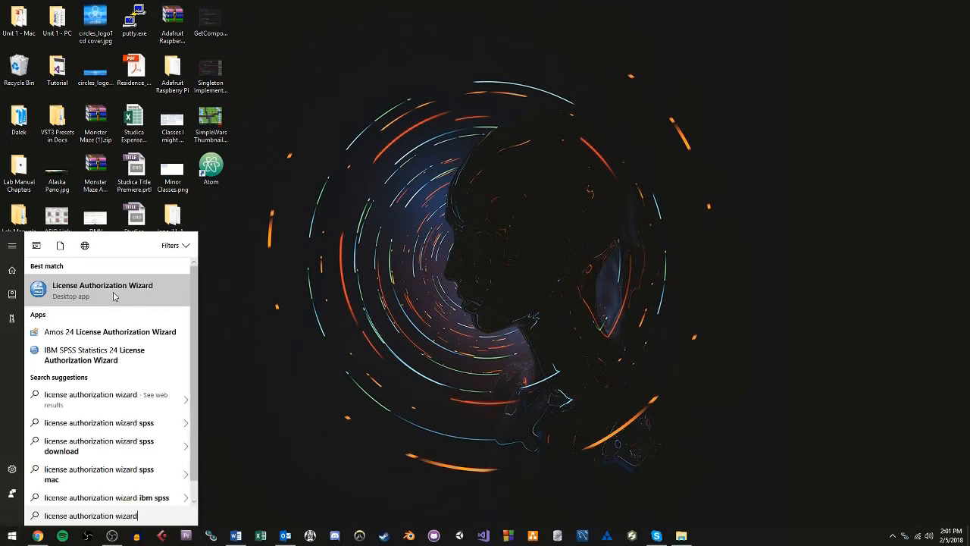
right_click(153, 302)
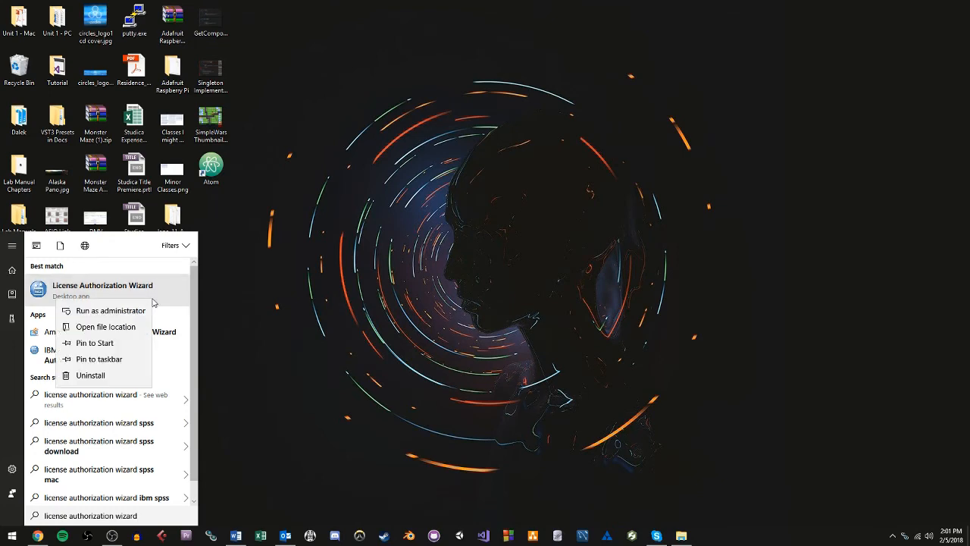
left_click(136, 311)
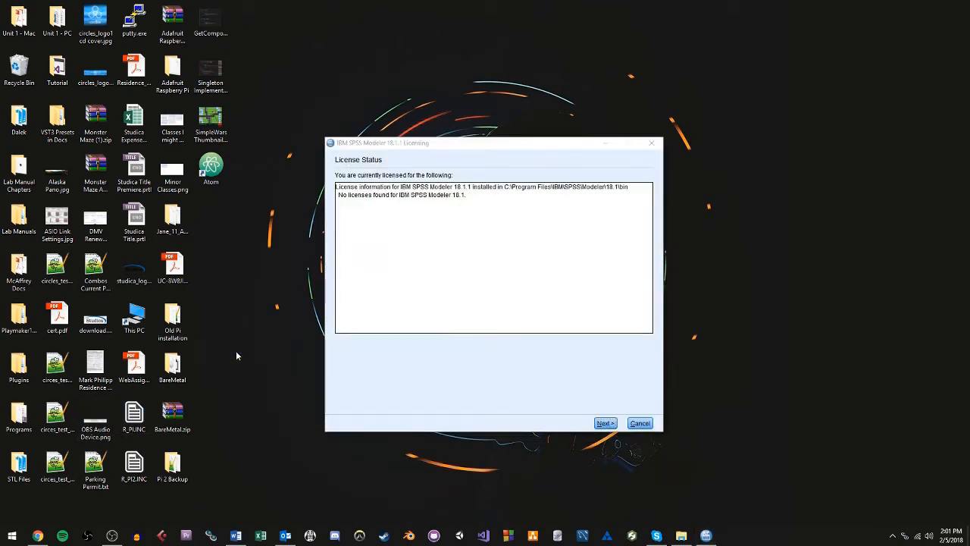
- Open This PC in File Explorer and browse to C:\Program Files\IBM\SPSS\Modeler\18.1\bin
left_click(7, 539)
type("this pc")
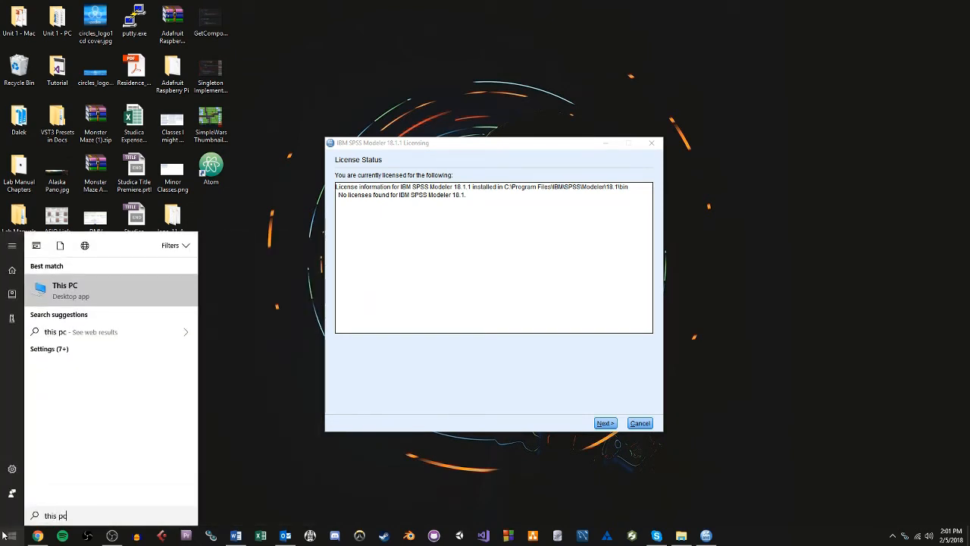
key("Return")
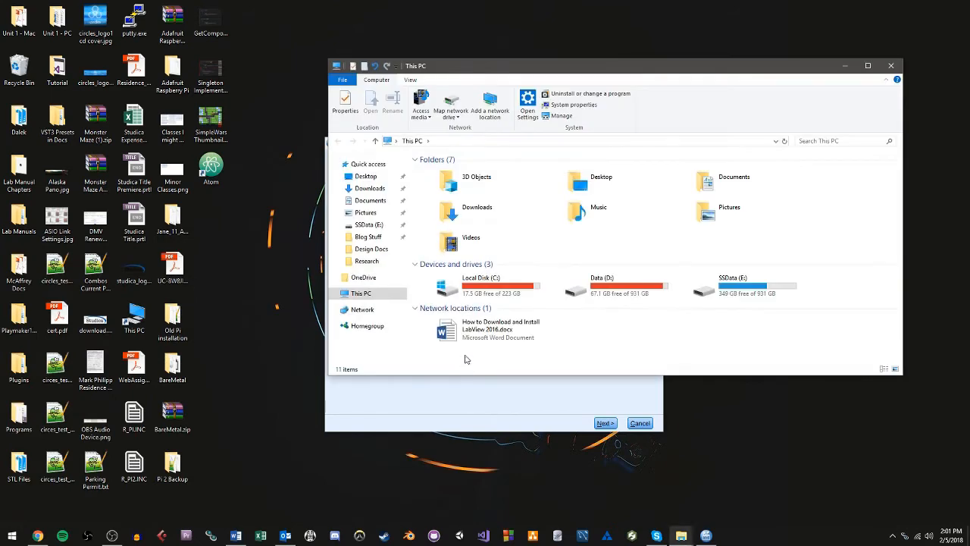
double_click(509, 282)
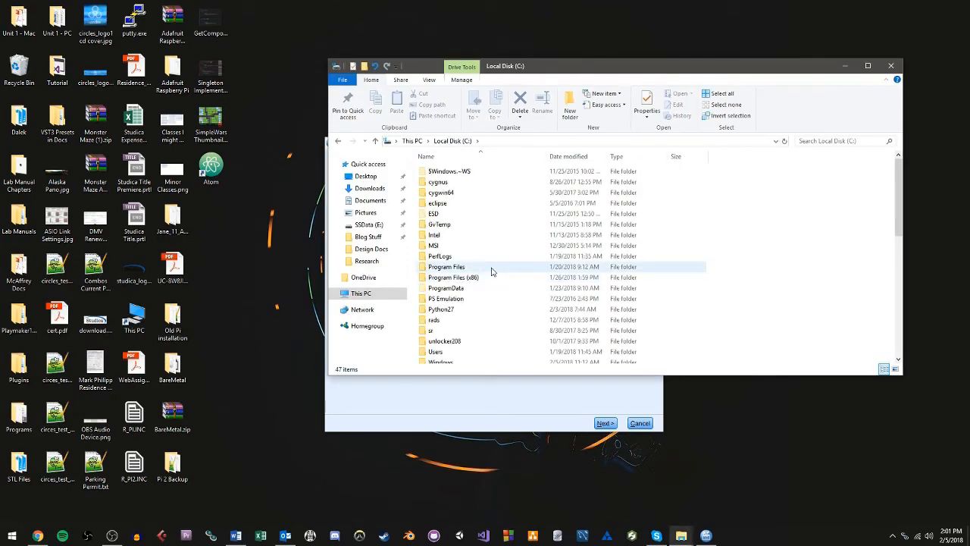
double_click(491, 267)
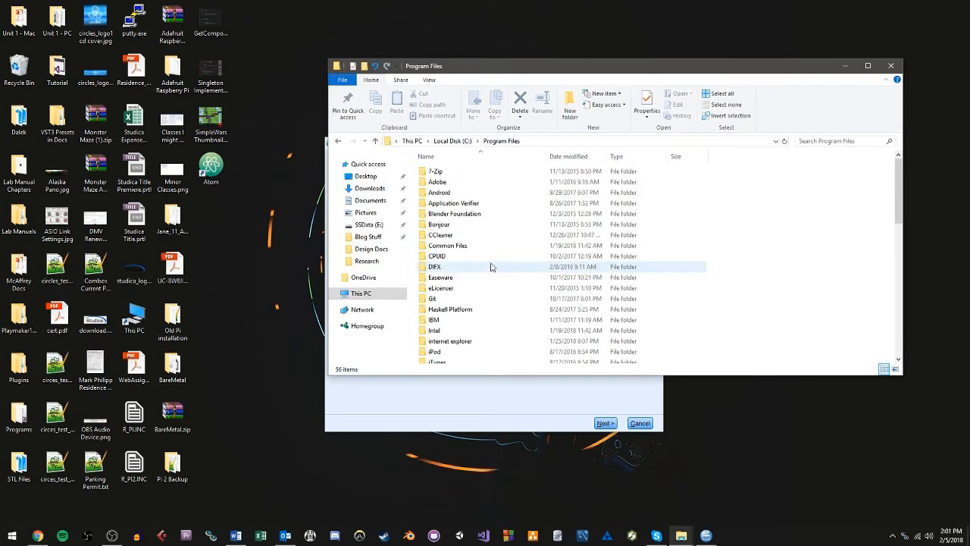
double_click(457, 320)
double_click(461, 180)
double_click(464, 174)
double_click(461, 173)
scroll(459, 304, "up", 1)
double_click(460, 176)
- Find law.exe in the bin folder, view its launch options without running it, and close File Explorer
scroll(536, 224, "down", 5)
scroll(535, 224, "down", 20)
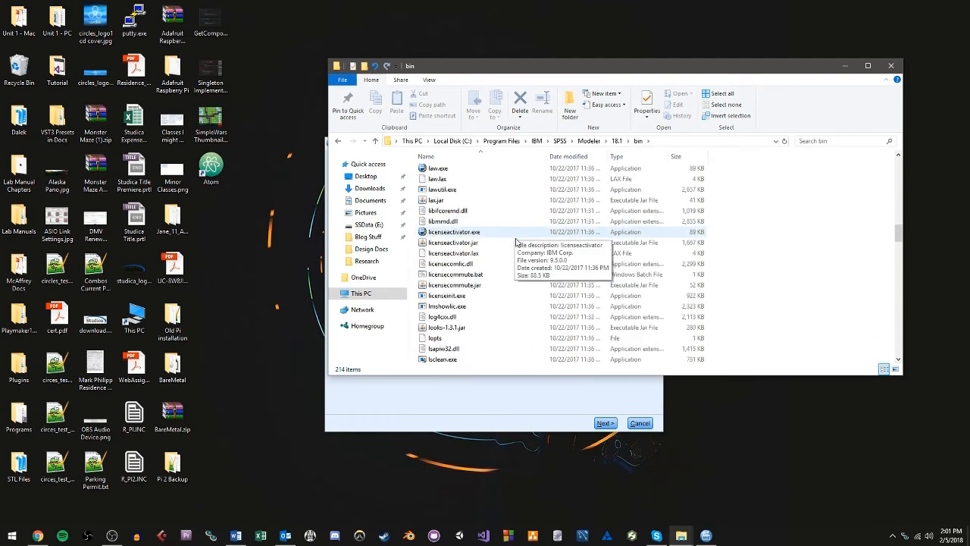
scroll(463, 166, "up", 1)
left_click(455, 200)
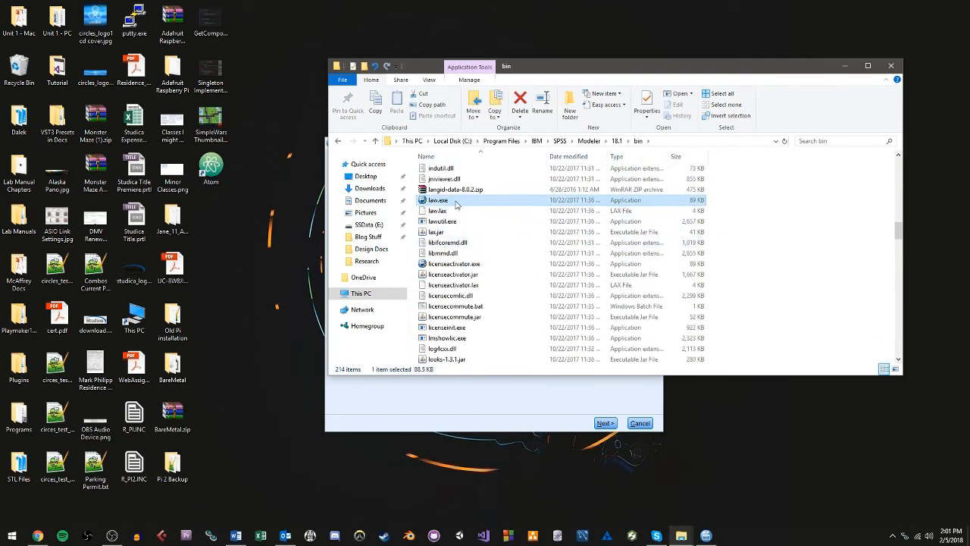
right_click(455, 203)
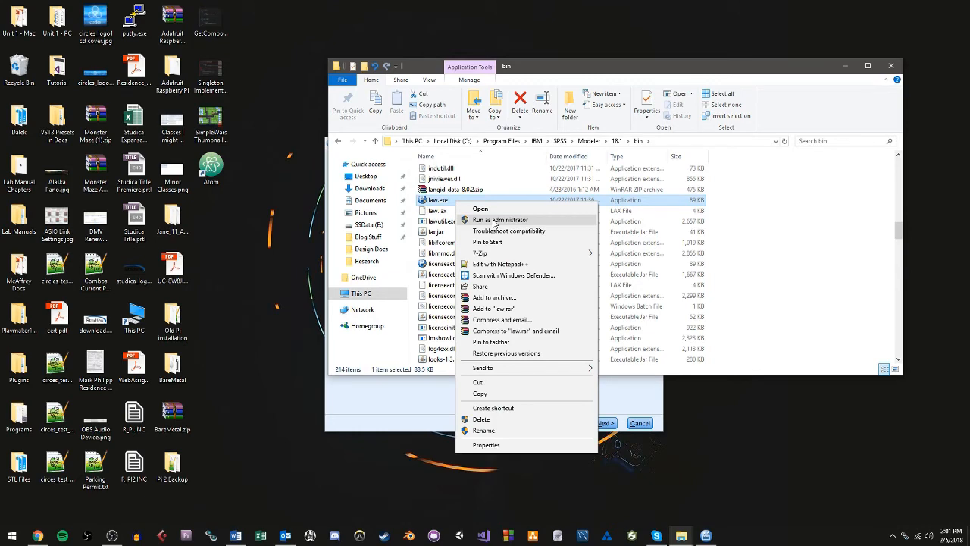
left_click(855, 221)
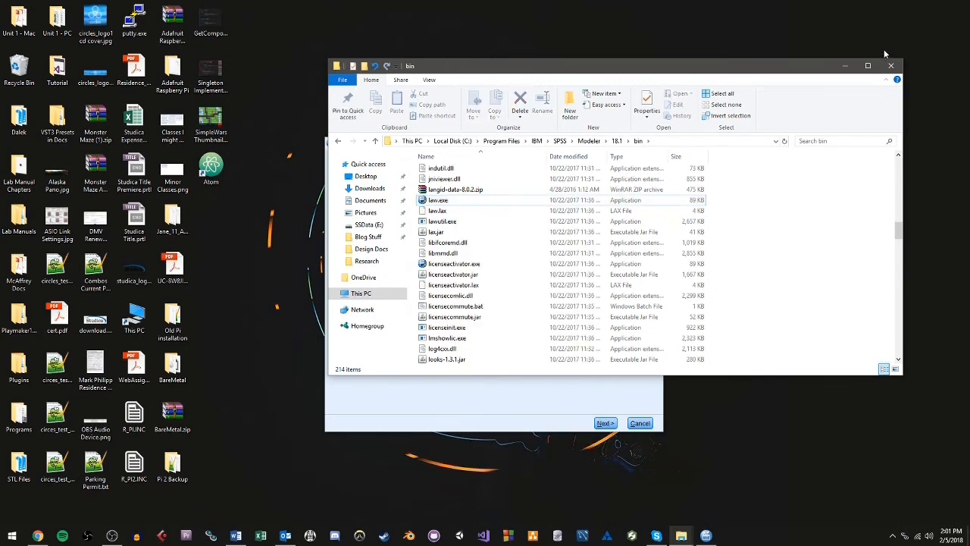
left_click(891, 66)
- Advance the licensing wizard with the authorized user license option to the Enter Codes page, and exit without entering a code
left_click_drag(443, 144, 418, 124)
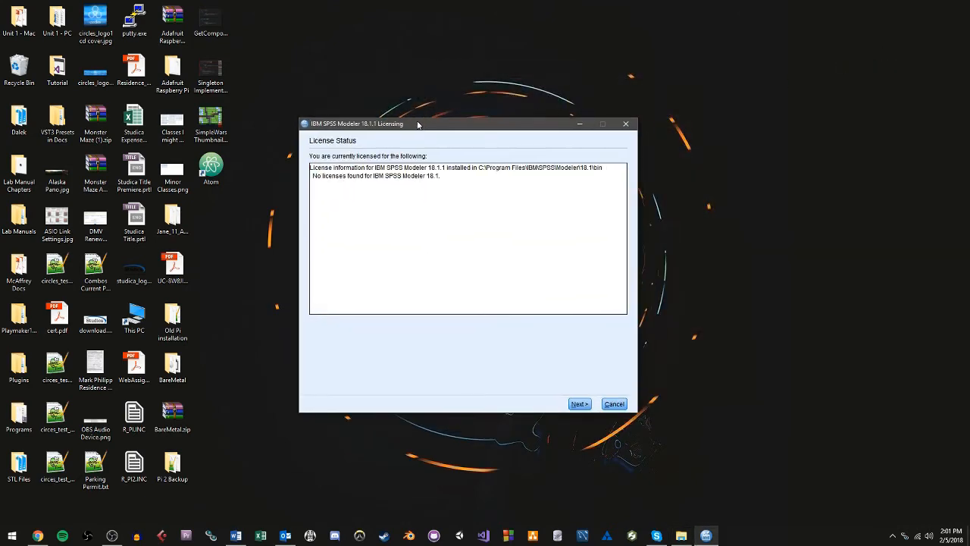
left_click(579, 404)
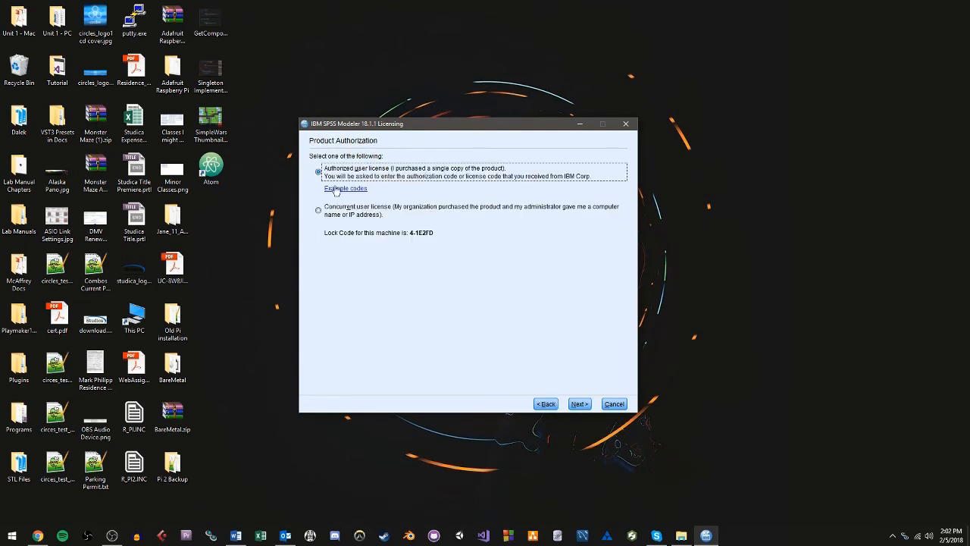
left_click(581, 405)
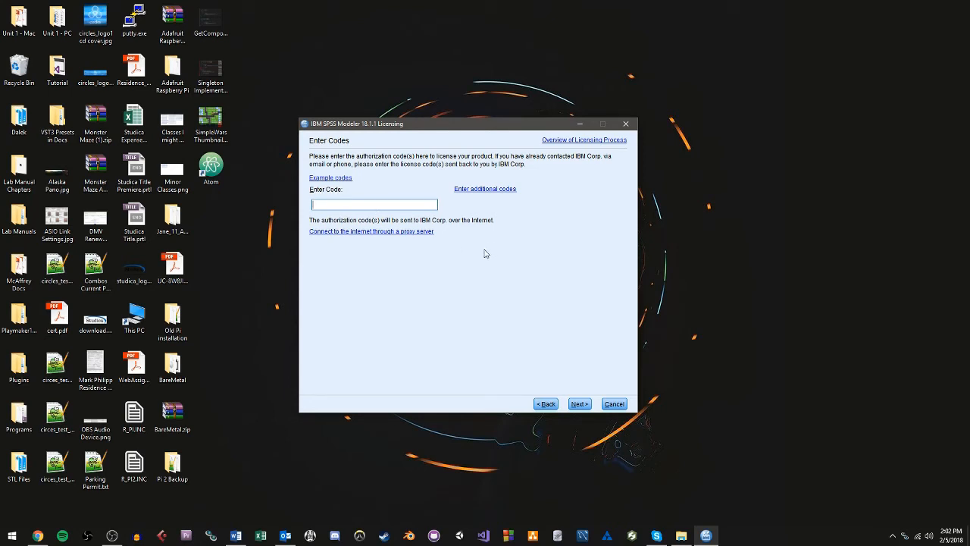
left_click(621, 406)
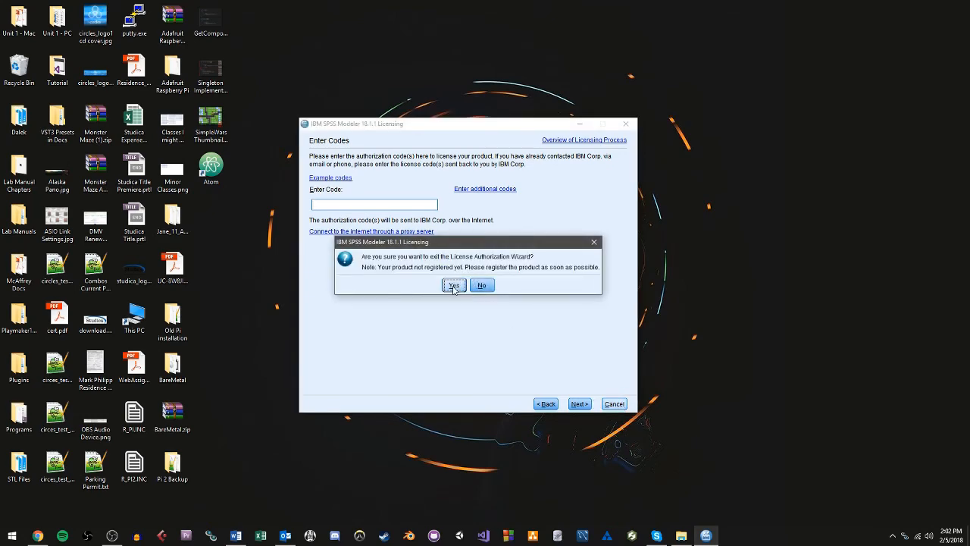
left_click(454, 287)
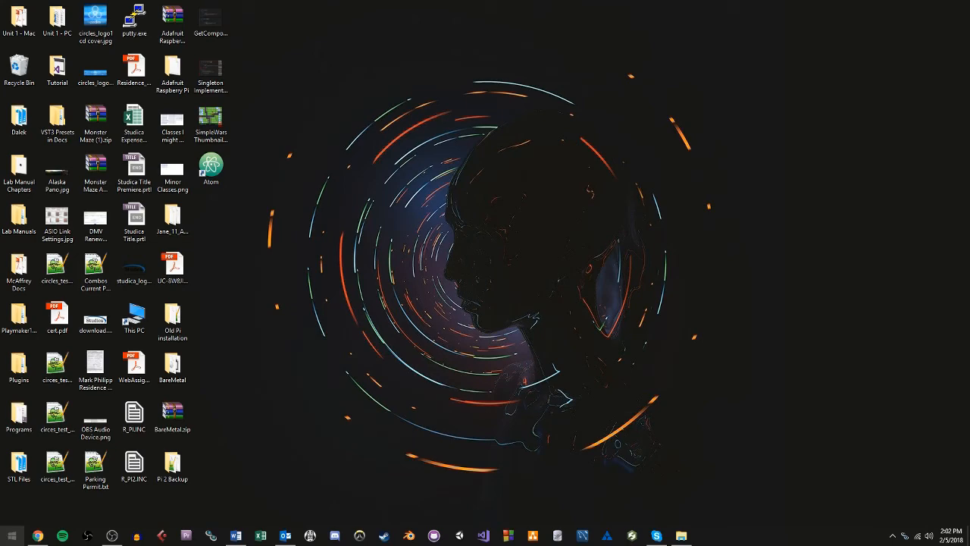
- Search Windows for "ibm spss modeler" and pin IBM SPSS Modeler 18.1 to the taskbar
left_click(3, 535)
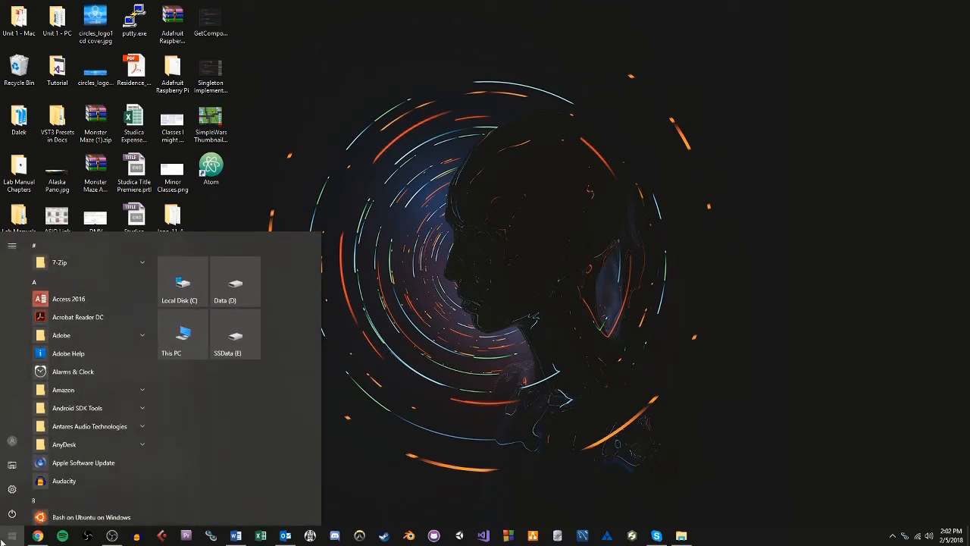
type("ibm modele")
key("BackSpace")
key("BackSpace")
key("BackSpace")
key("BackSpace")
key("BackSpace")
key("BackSpace")
type("spss modele")
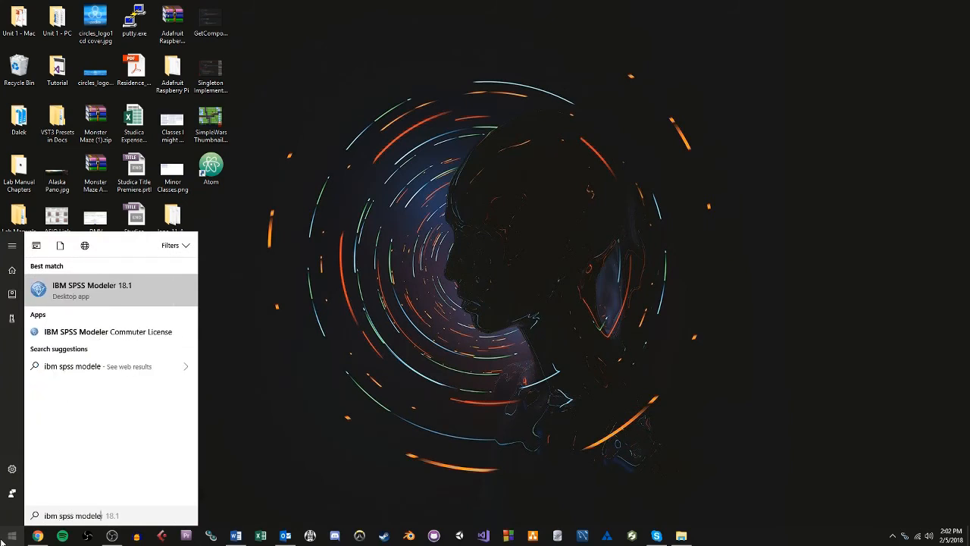
type("r")
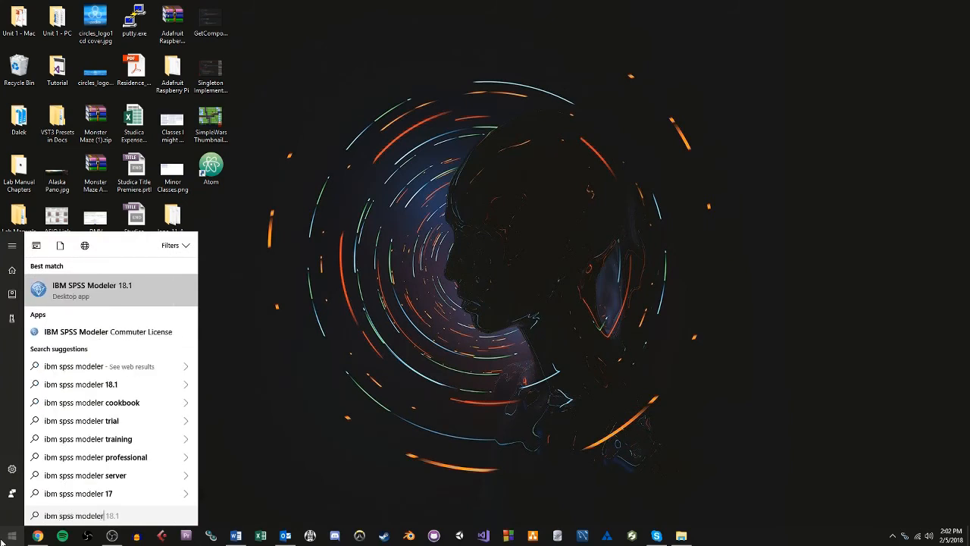
right_click(135, 291)
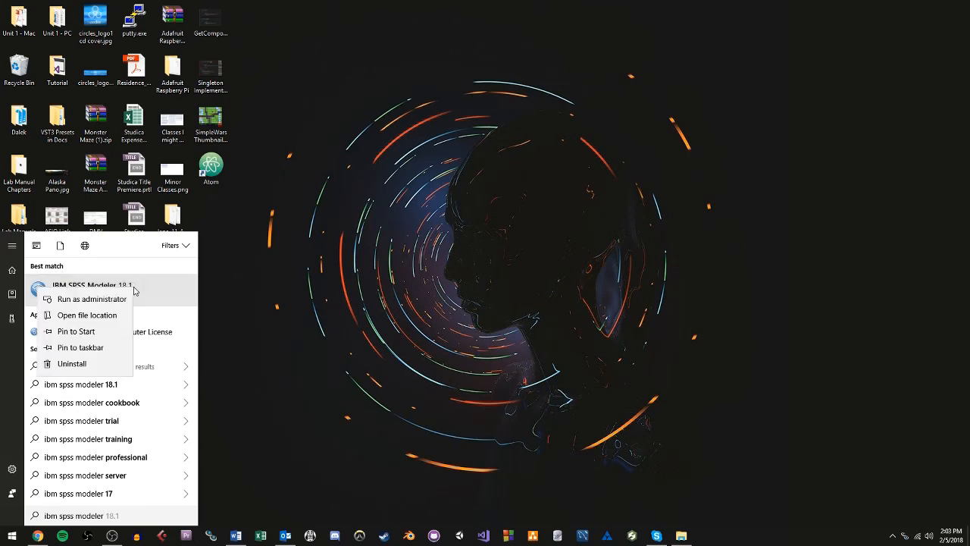
left_click(106, 350)
left_click(641, 390)
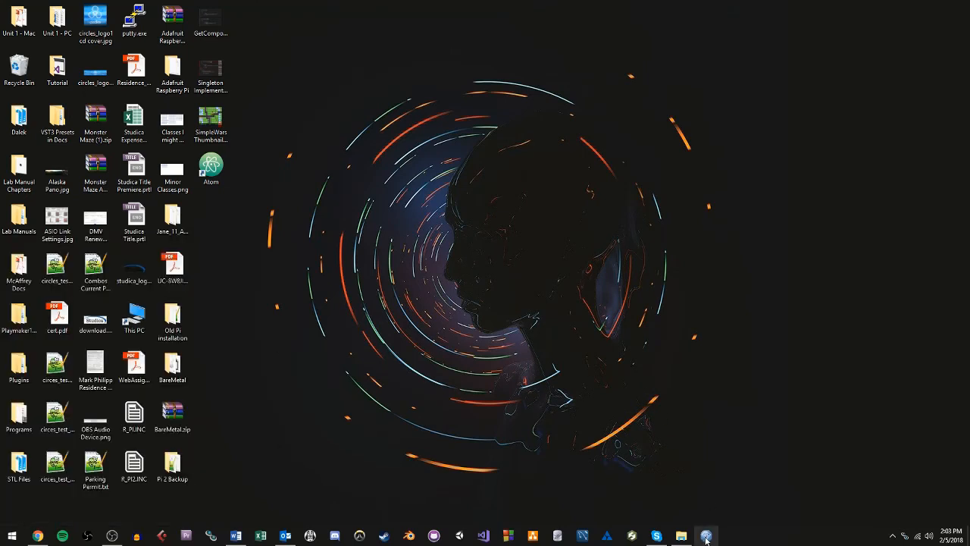
- Launch the pinned IBM SPSS Modeler and close its Trial Version dialog
left_click(713, 539)
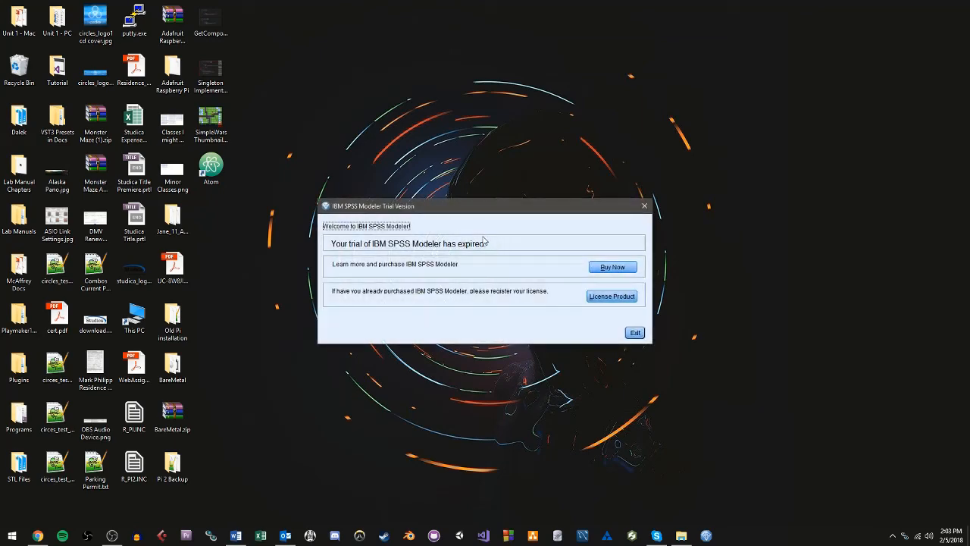
left_click(644, 205)
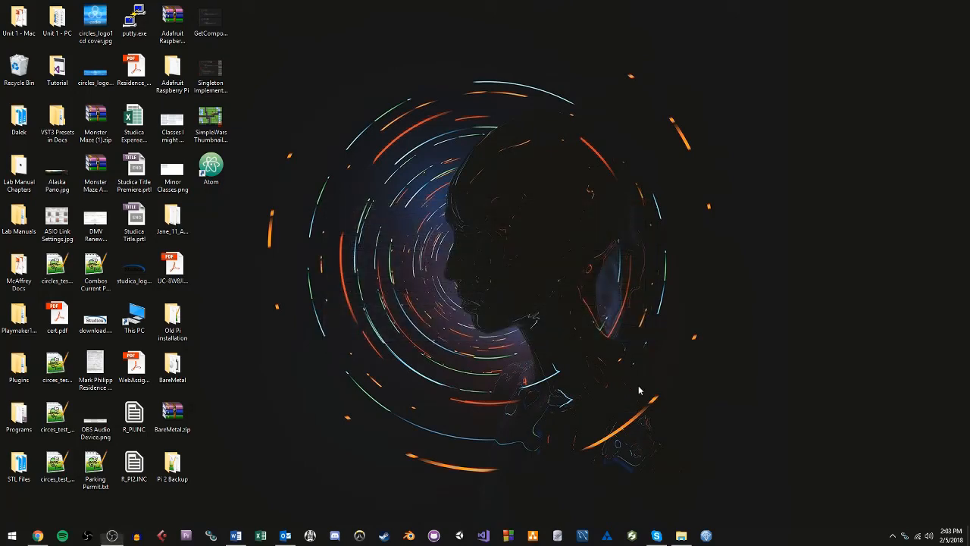